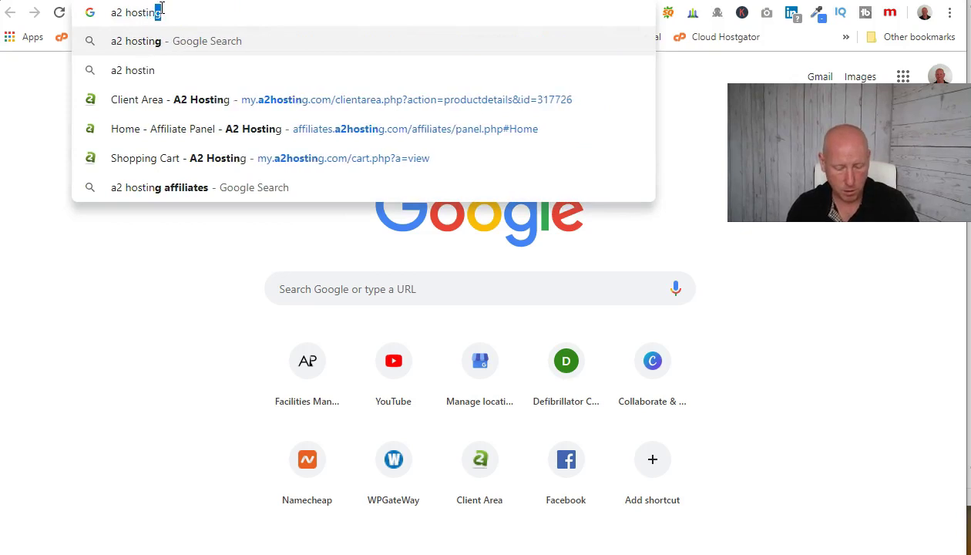
Search for a2 hosting, open its website, enter the client area and launch cPanel for digitalfreedomltd.com.
key("Return")
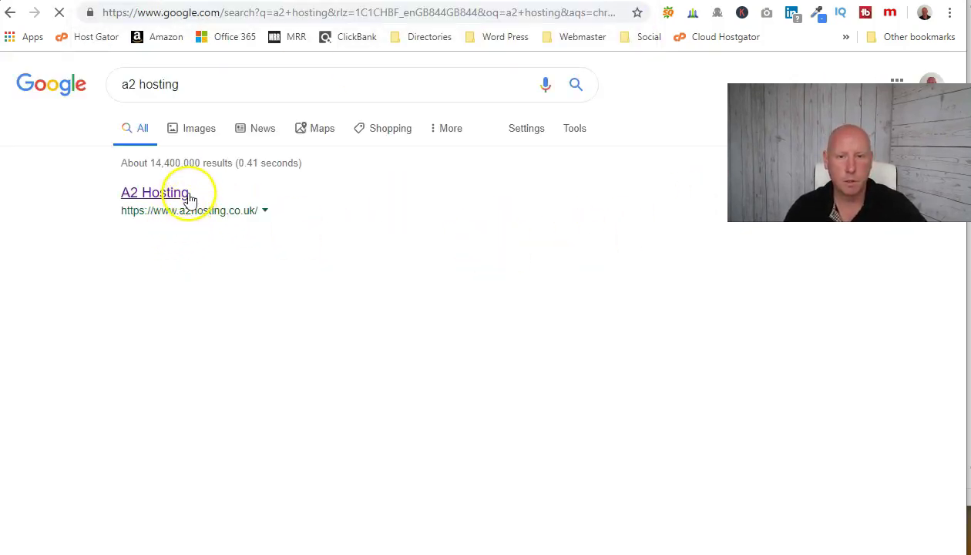
left_click(178, 193)
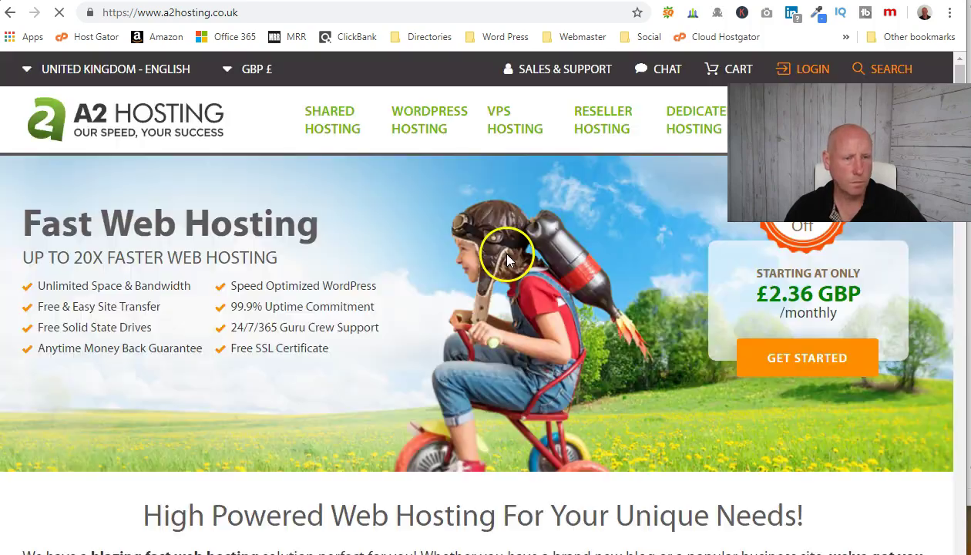
left_click(796, 72)
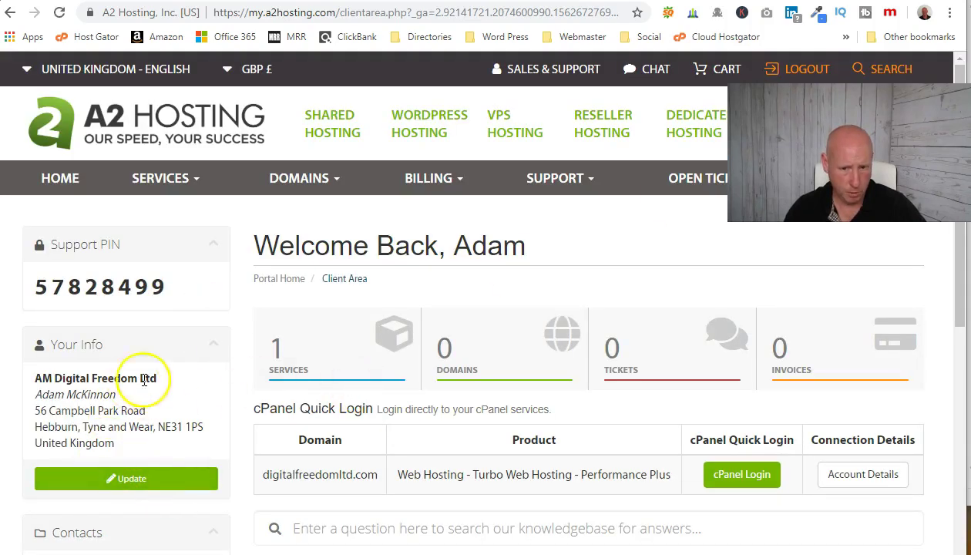
left_click(742, 481)
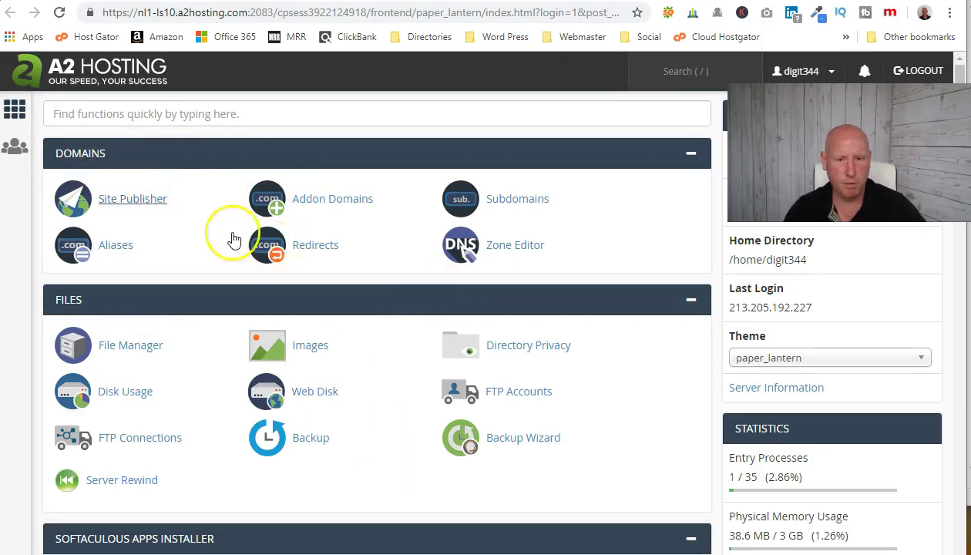
Examine the tool groups on the cPanel home page, from Domains and Files through Email and Security to Advanced.
scroll(255, 304, "down", 1)
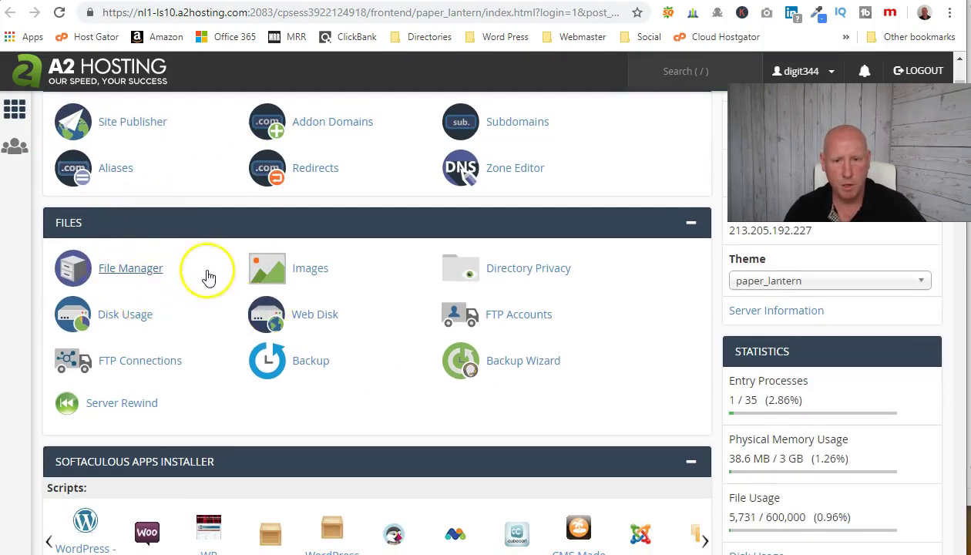
scroll(208, 276, "down", 4)
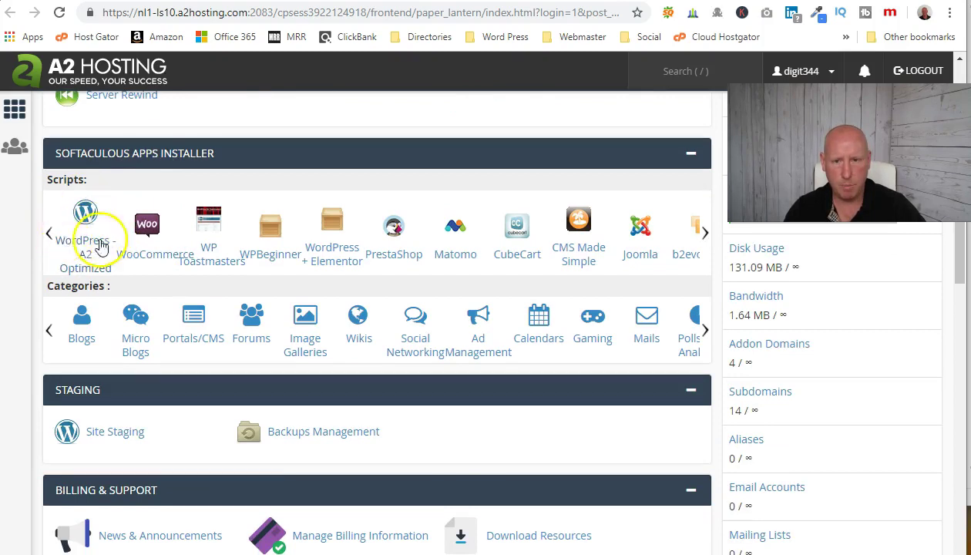
scroll(254, 250, "down", 3)
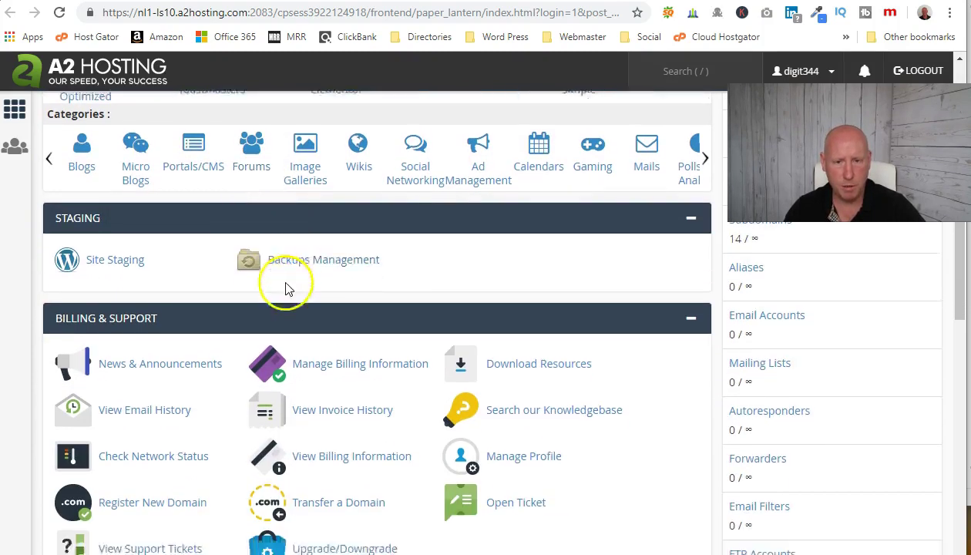
scroll(285, 289, "down", 2)
scroll(336, 421, "down", 2)
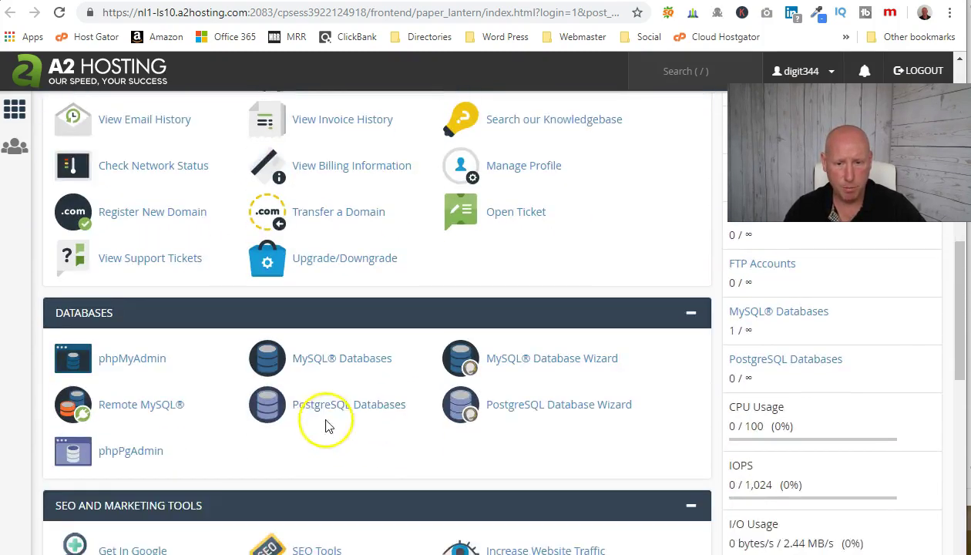
scroll(325, 426, "down", 2)
scroll(254, 339, "down", 1)
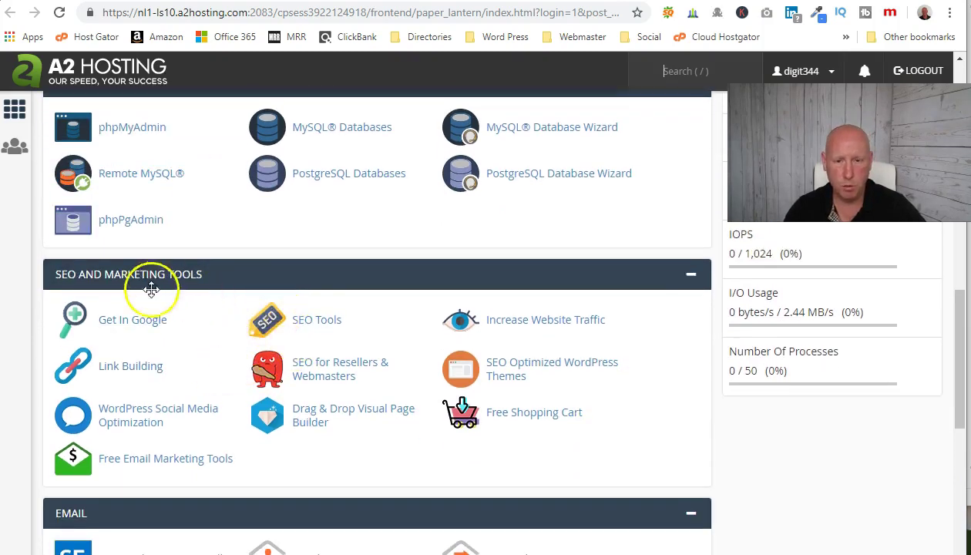
scroll(200, 305, "down", 2)
scroll(192, 308, "down", 2)
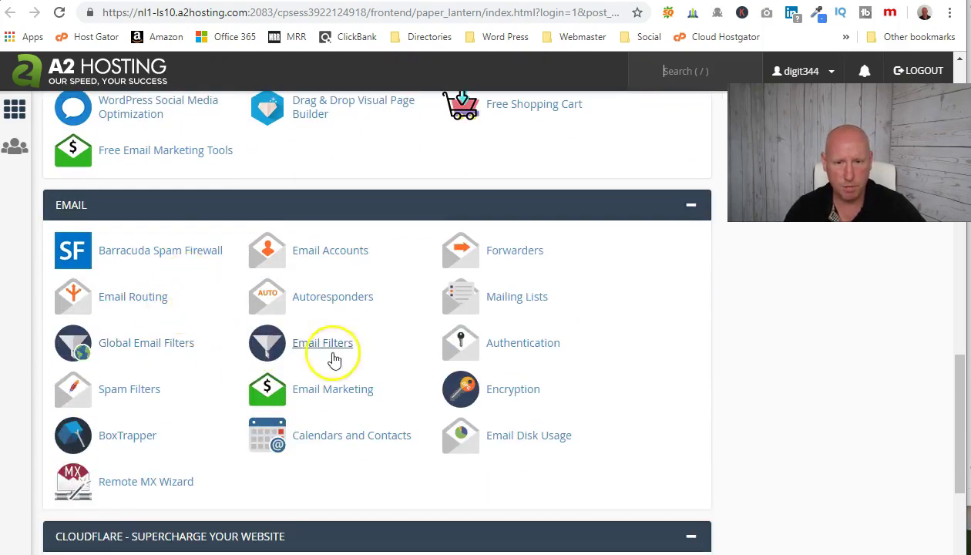
scroll(334, 358, "down", 4)
scroll(166, 397, "down", 2)
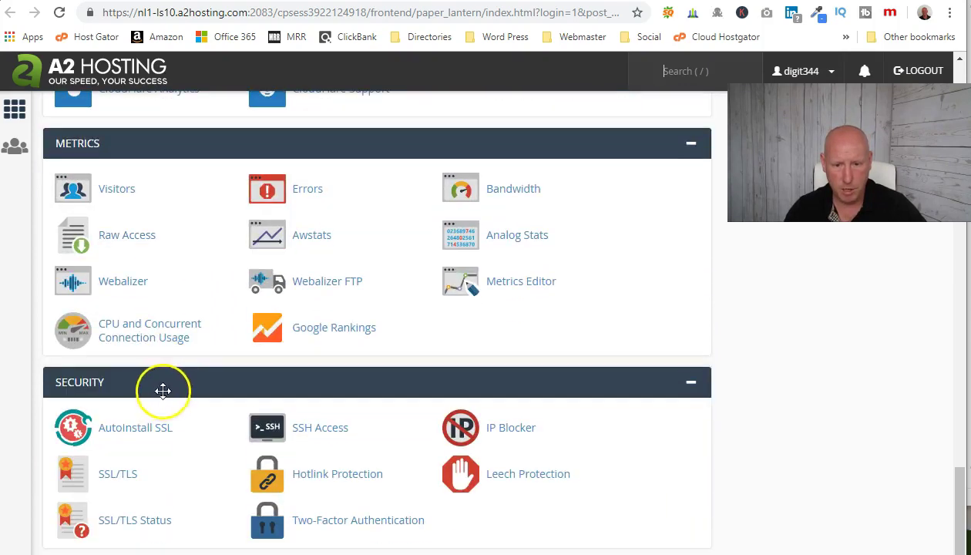
scroll(232, 463, "down", 3)
scroll(154, 401, "down", 3)
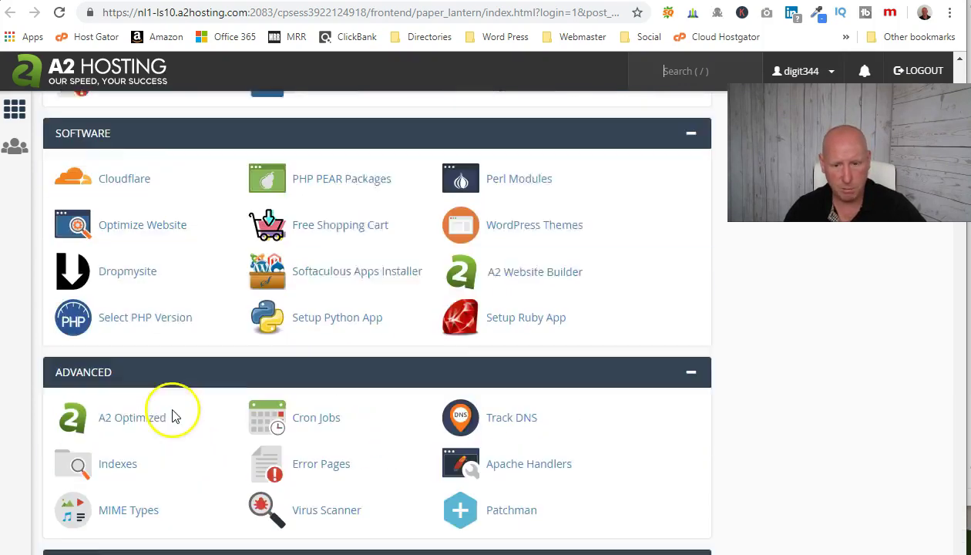
scroll(219, 474, "up", 12)
scroll(234, 472, "up", 13)
left_click(172, 1)
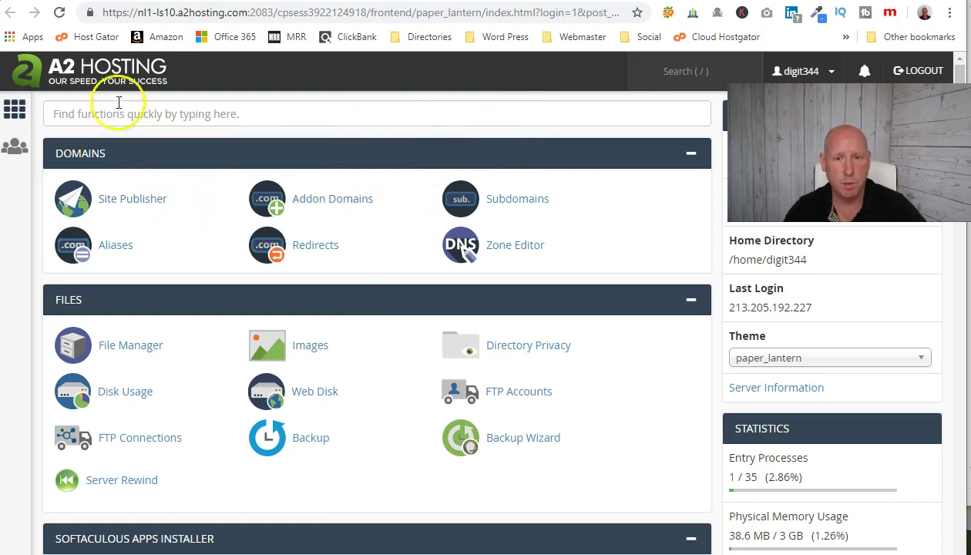
Create the addon domain letsclimbkilimajaro.com with the automatically filled subdomain and document root.
left_click(332, 202)
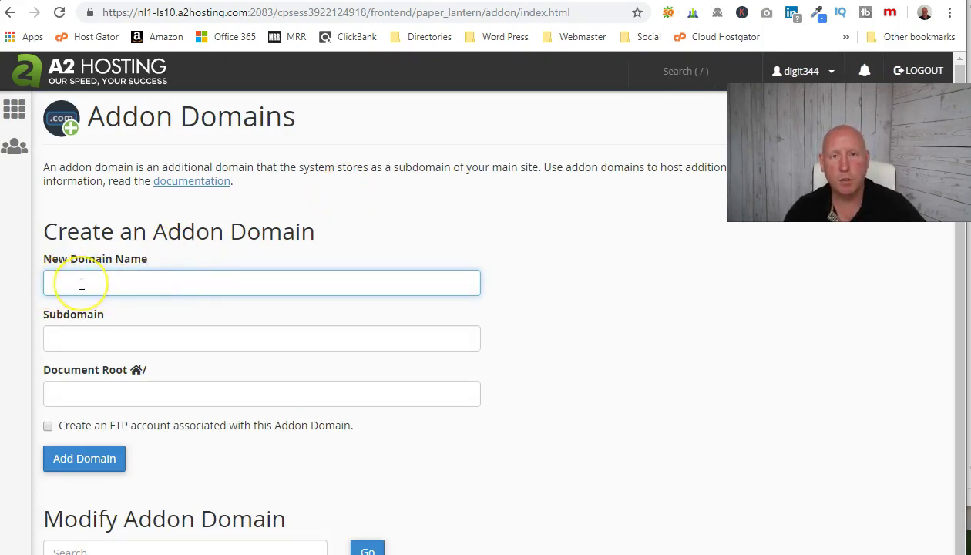
type("letsclimbkilimajaro")
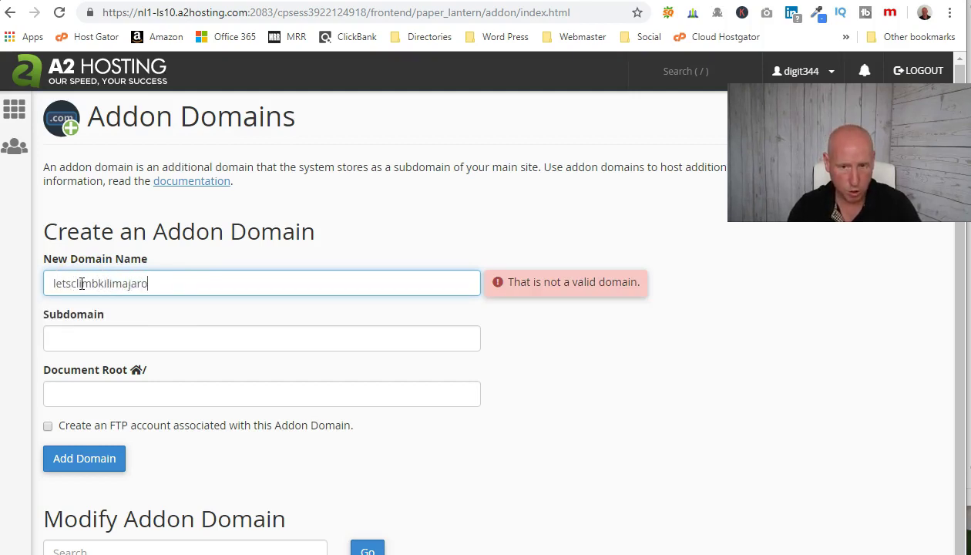
type(".co")
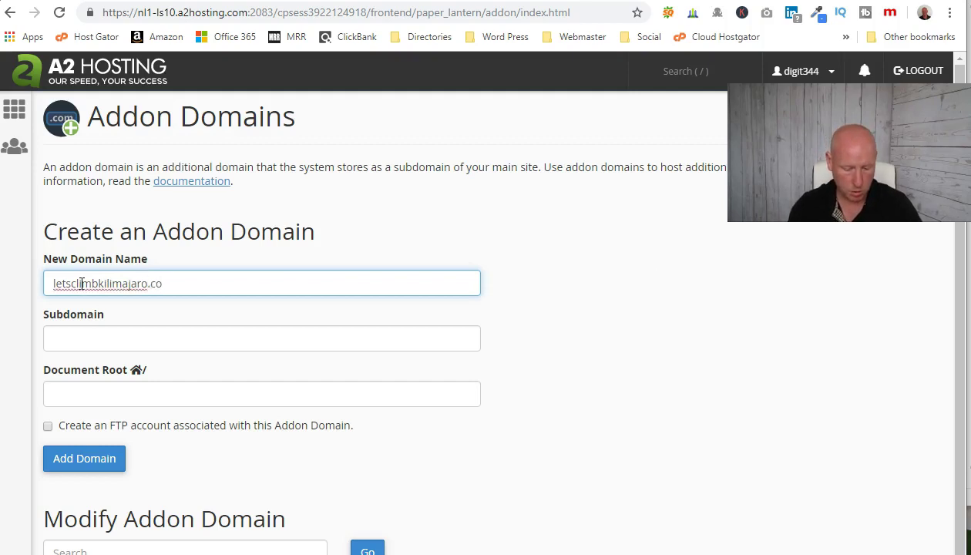
type("m")
left_click(366, 233)
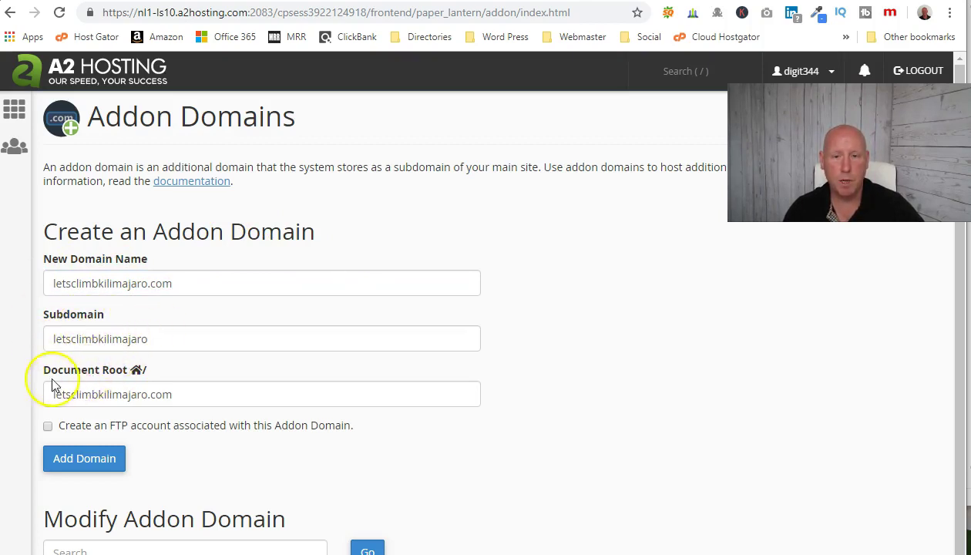
scroll(201, 404, "down", 3)
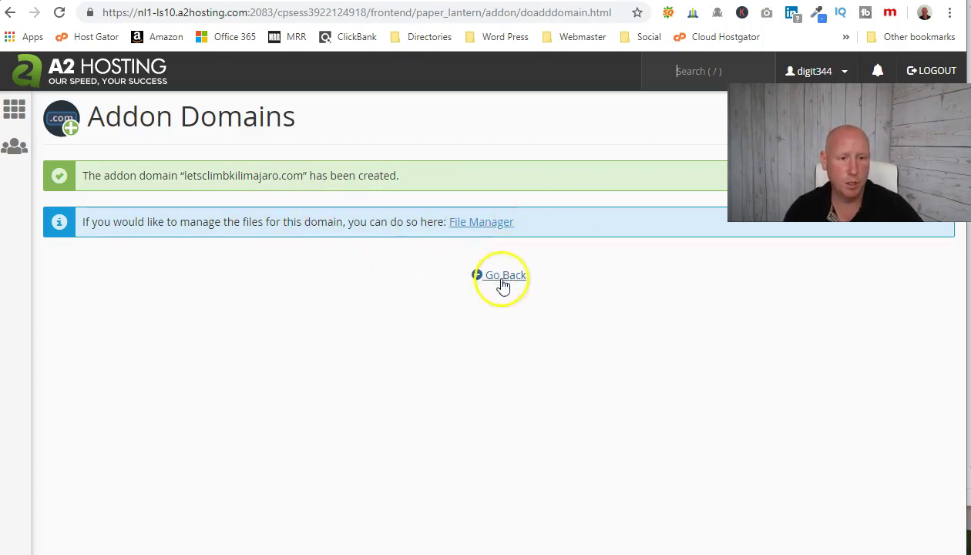
Return to the cPanel home page and view the contents of the letsclimbkilimajaro.com folder in File Manager.
left_click(16, 112)
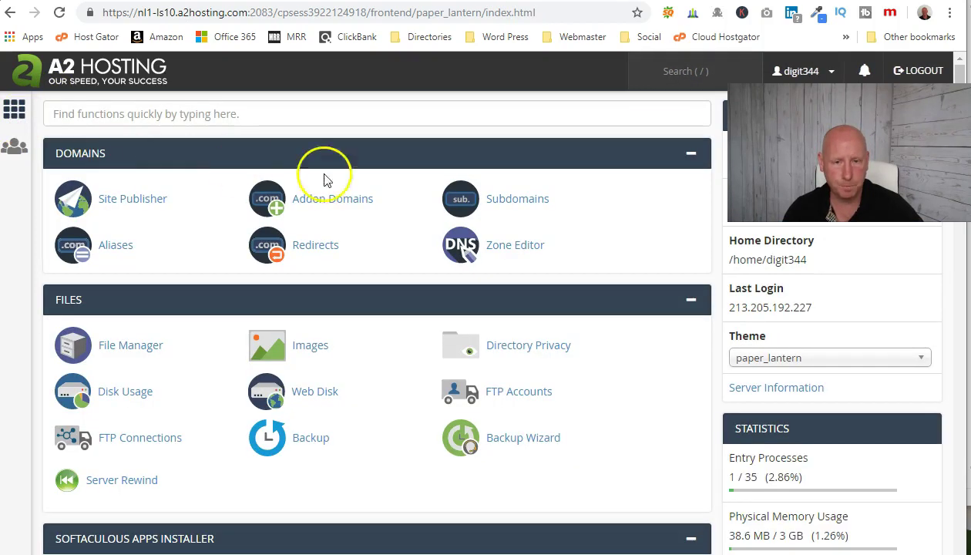
left_click(139, 348)
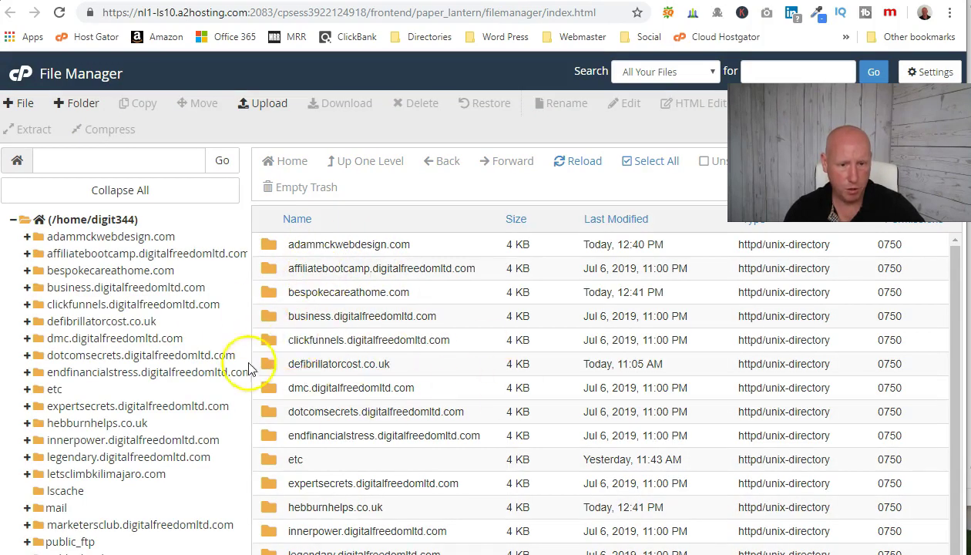
scroll(266, 368, "down", 3)
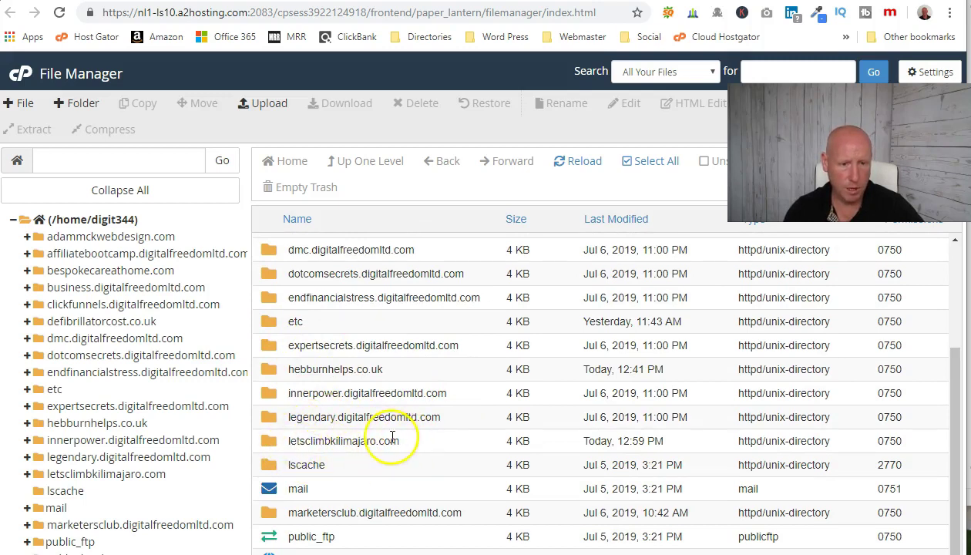
double_click(275, 445)
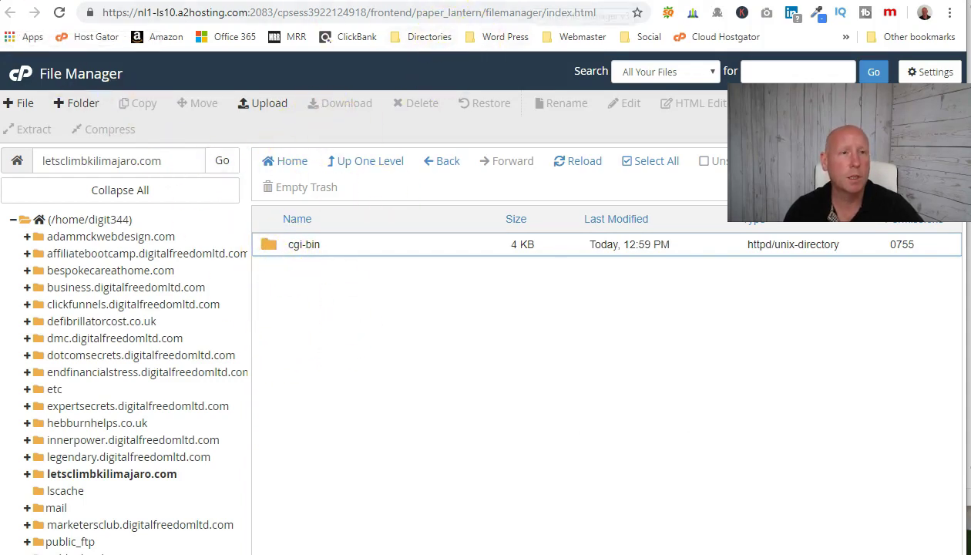
Check whether letsclimbkilimanjaro.com loads in a new browser tab.
key("ctrl+shift+Tab")
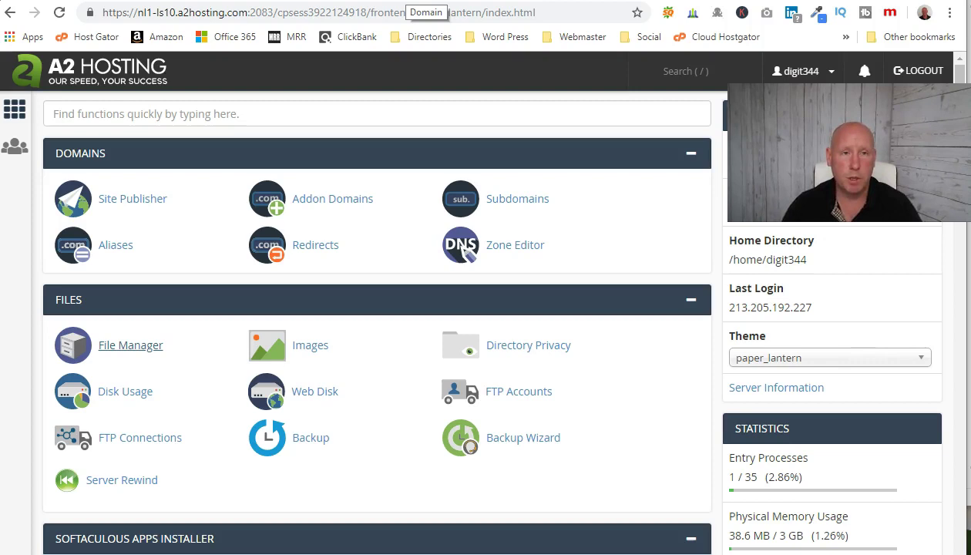
left_click(568, 0)
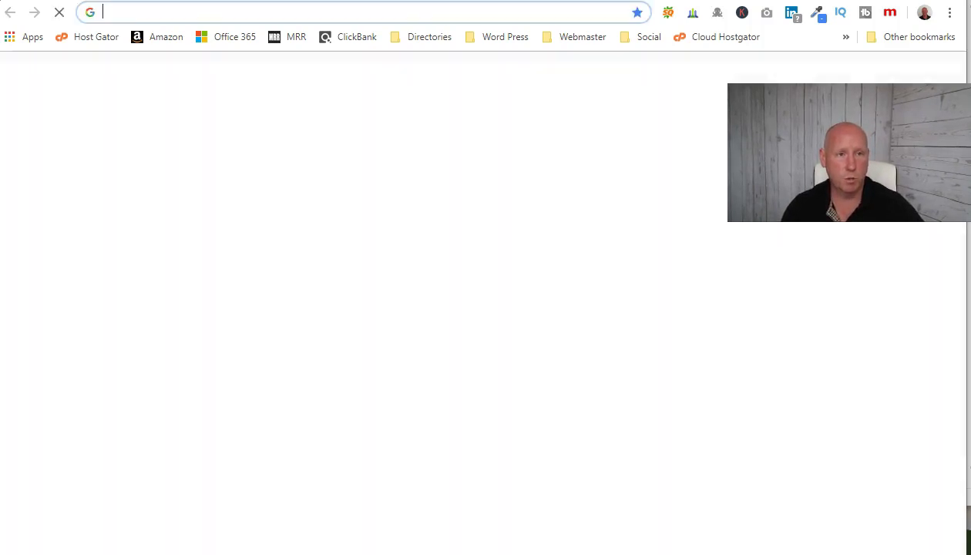
type("le")
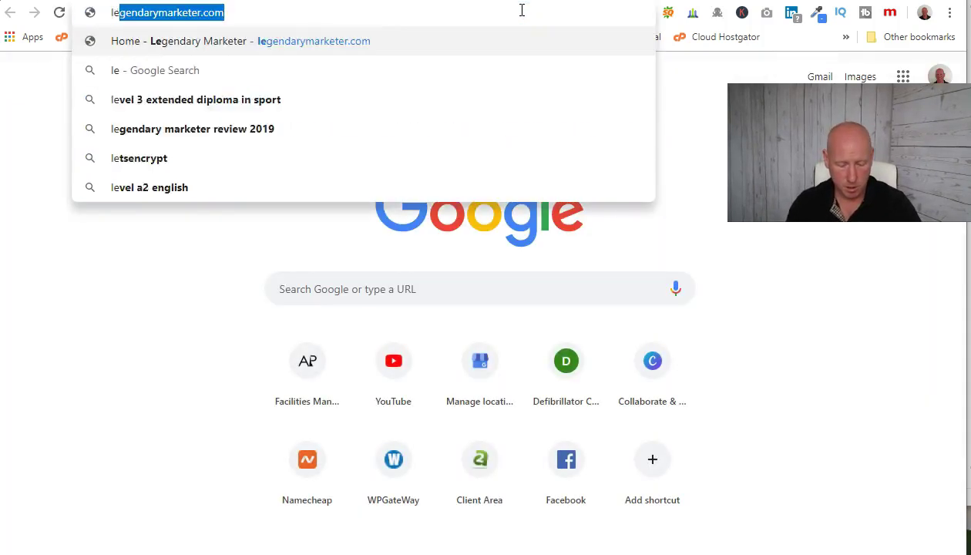
type("tsclimbkiliman")
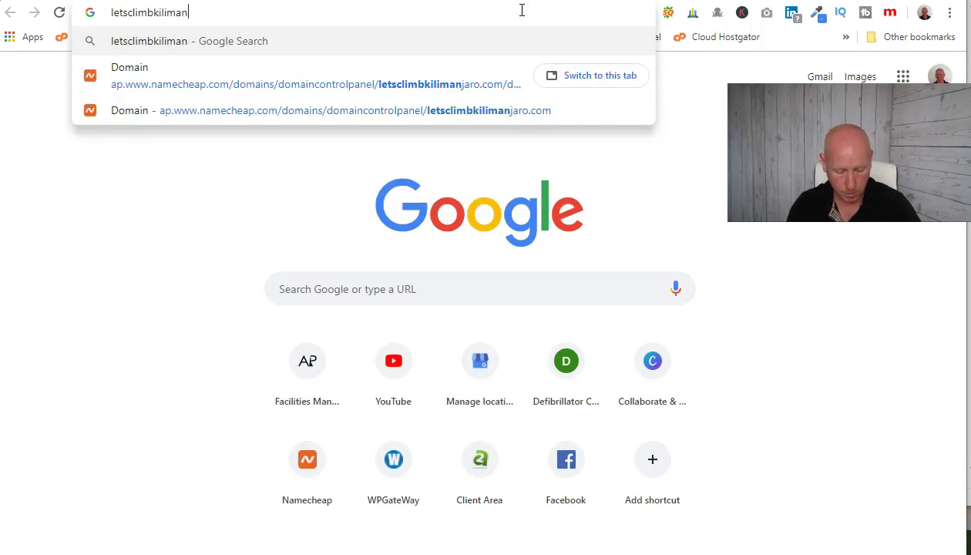
type("jaro.com")
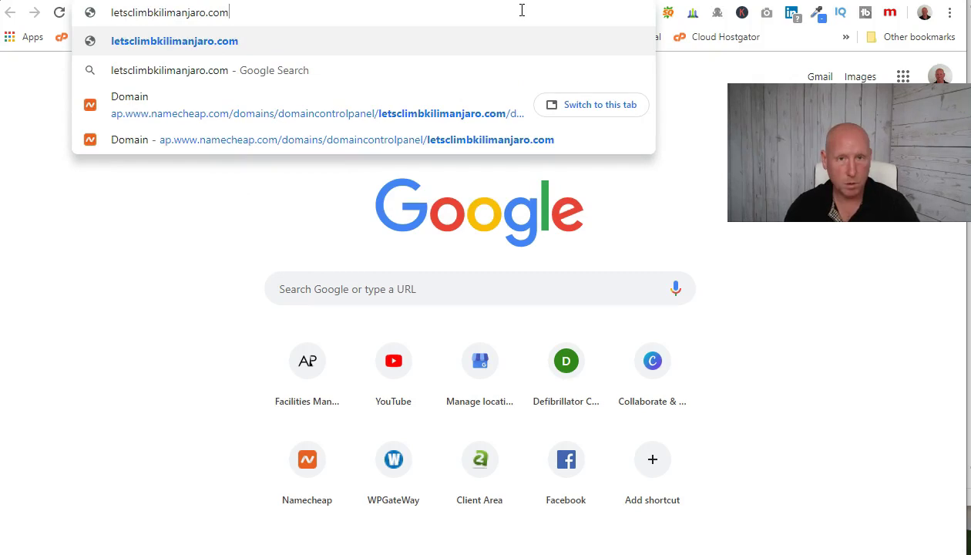
key("Return")
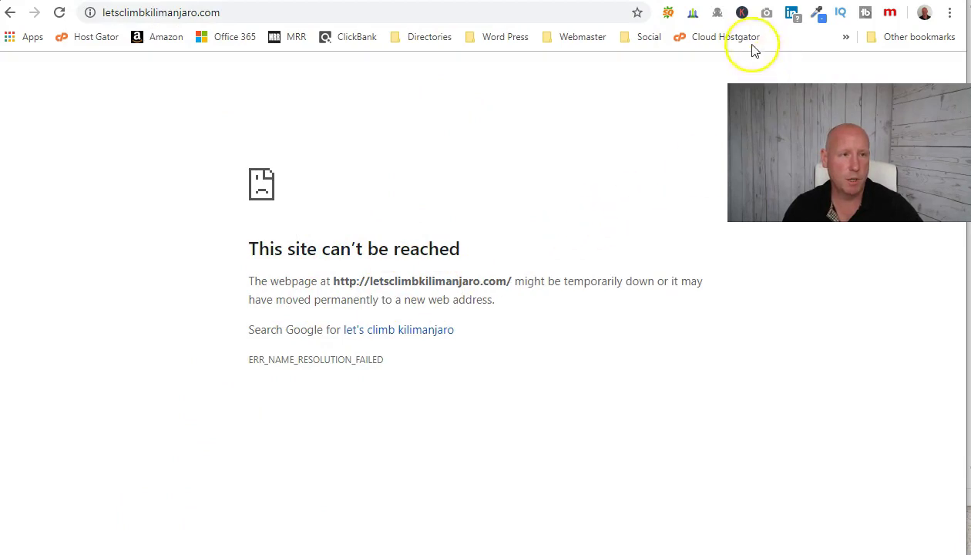
Check whether the hosted site hebburnhelps.co.uk loads in another new browser tab, leaving out the suggested admin path.
key("ctrl+t")
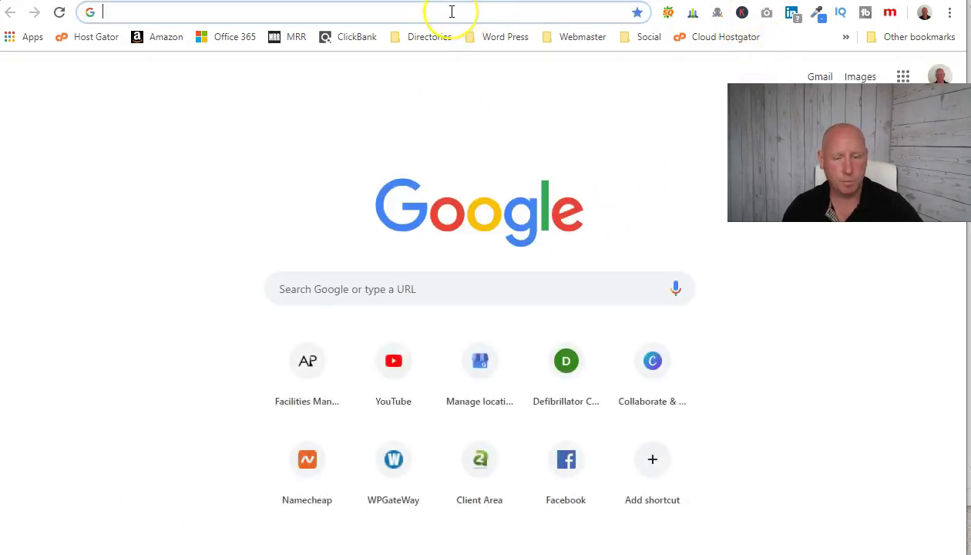
type("hebburn")
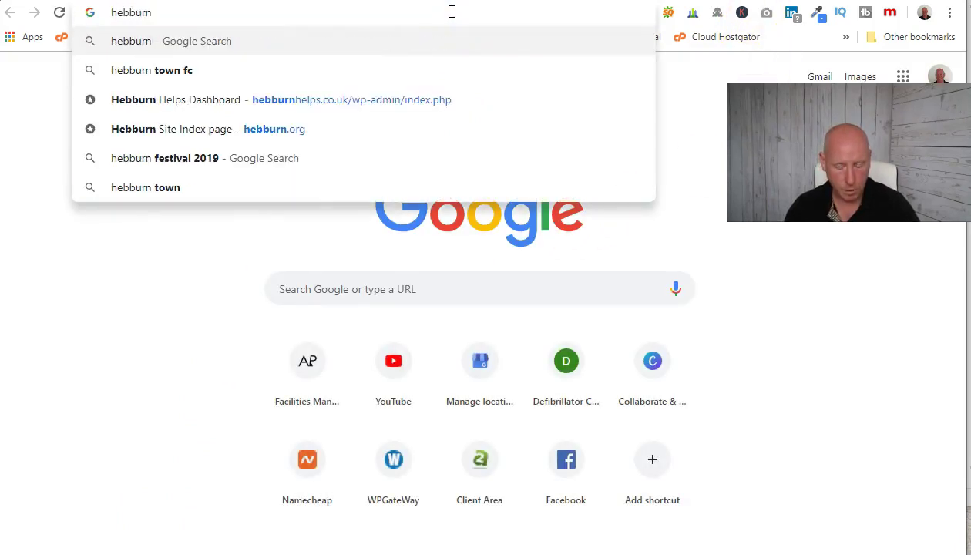
type("help")
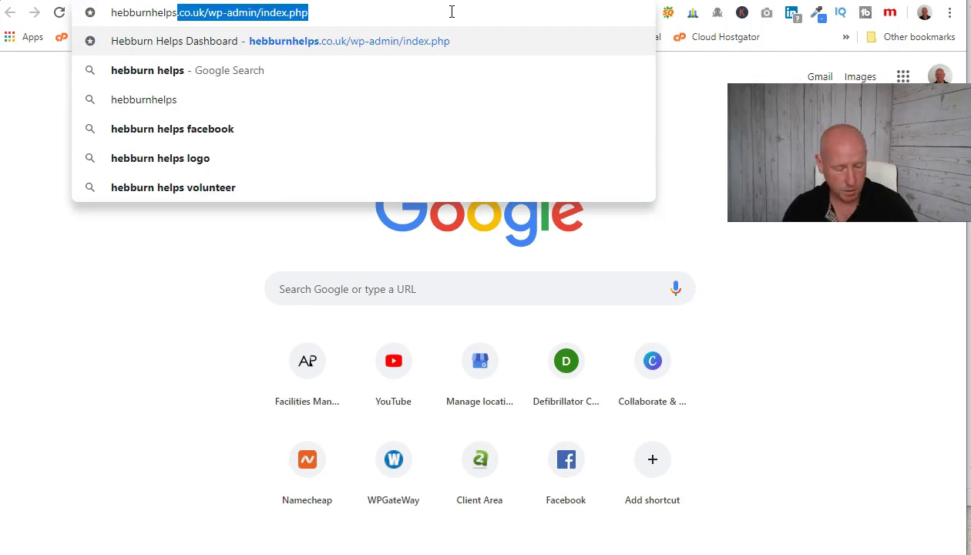
type("s")
key("End")
key("BackSpace")
key("BackSpace")
key("BackSpace")
key("BackSpace")
key("BackSpace")
key("BackSpace")
key("BackSpace")
key("BackSpace")
key("BackSpace")
key("BackSpace")
key("BackSpace")
key("BackSpace")
key("BackSpace")
key("BackSpace")
key("BackSpace")
key("BackSpace")
key("BackSpace")
key("BackSpace")
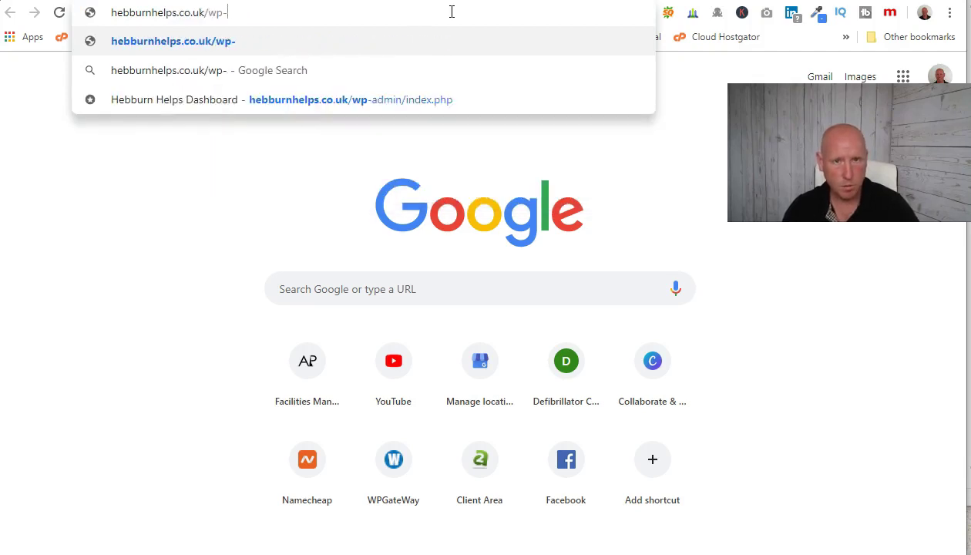
key("Return")
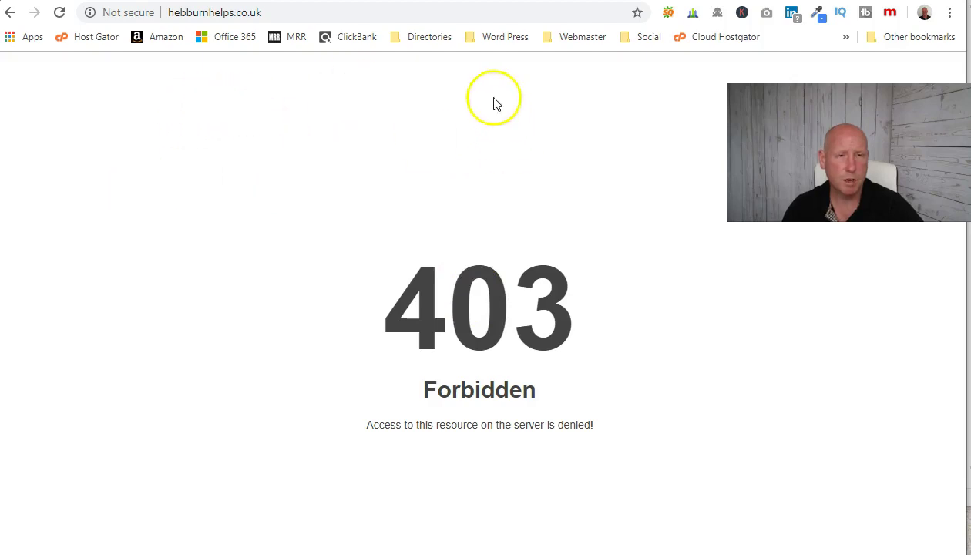
Check whether the hosted site defibrillatorcost.co.uk loads in the current browser tab.
left_click(474, 11)
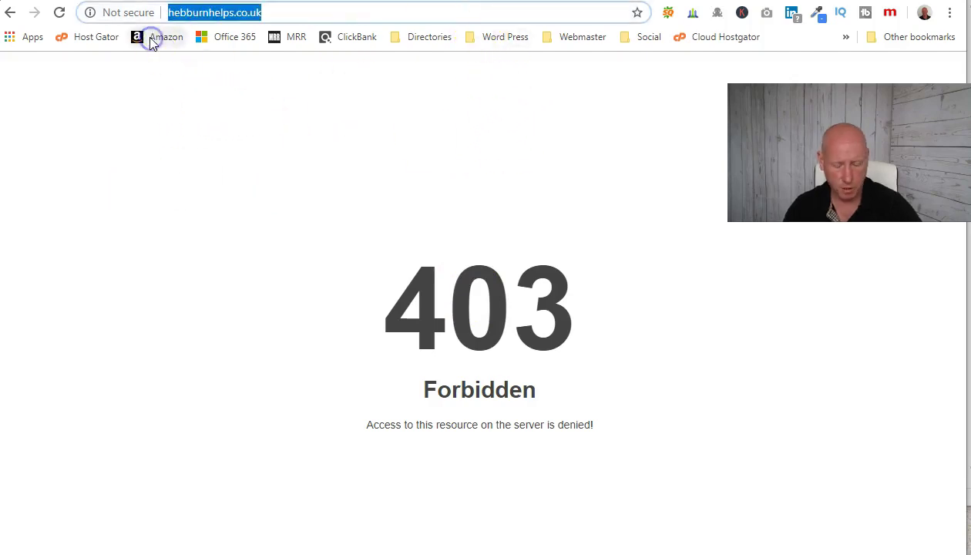
type("de")
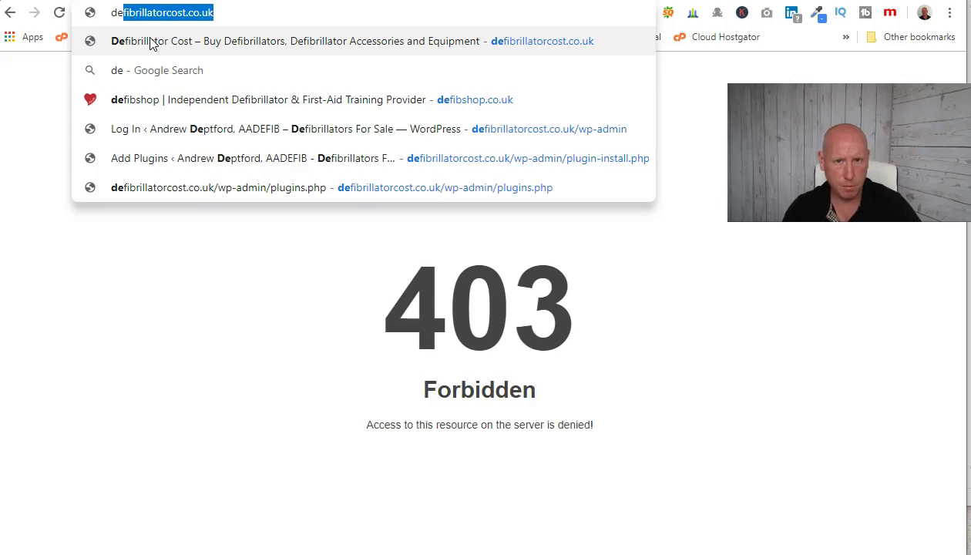
key("Return")
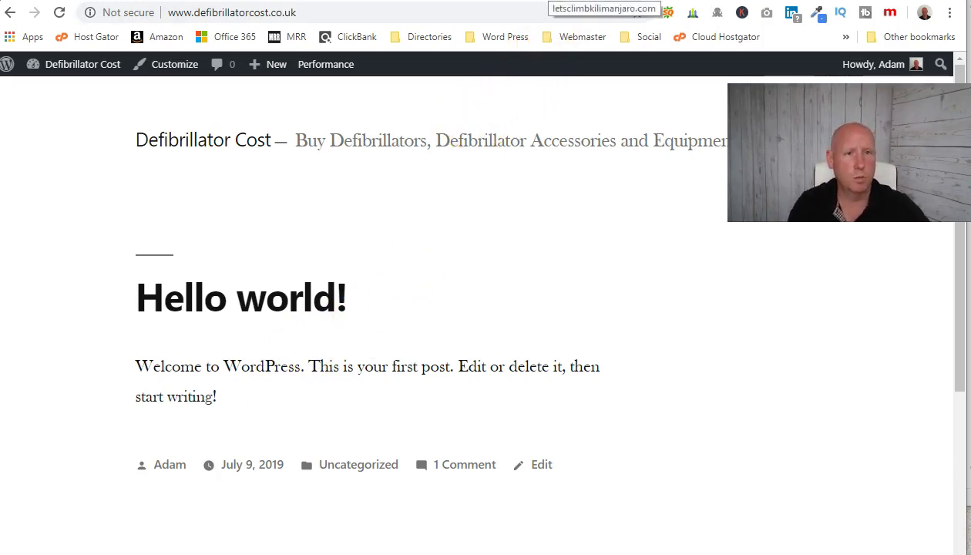
Check whether pre-lovedboutique.com loads in a new browser tab.
left_click(389, 0)
left_click(271, 0)
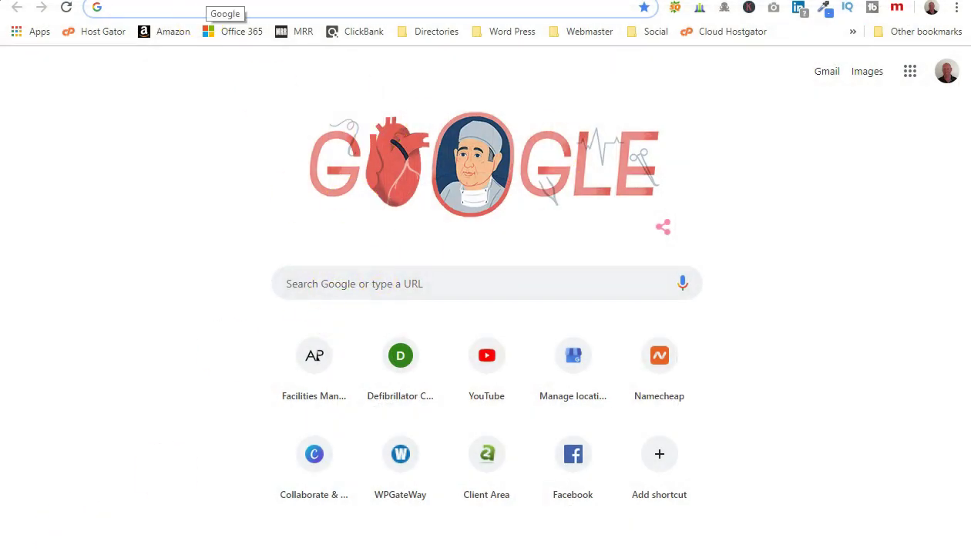
type("pre")
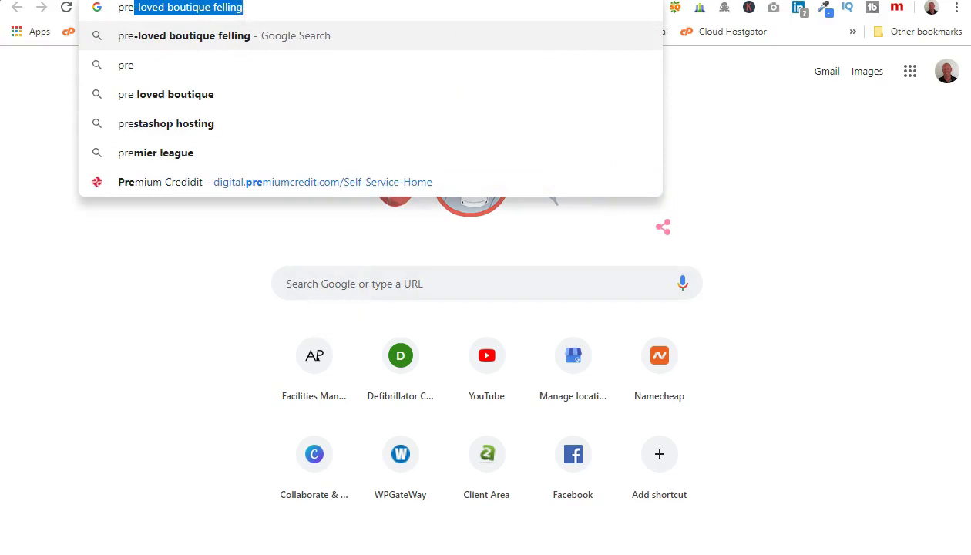
type("-lo")
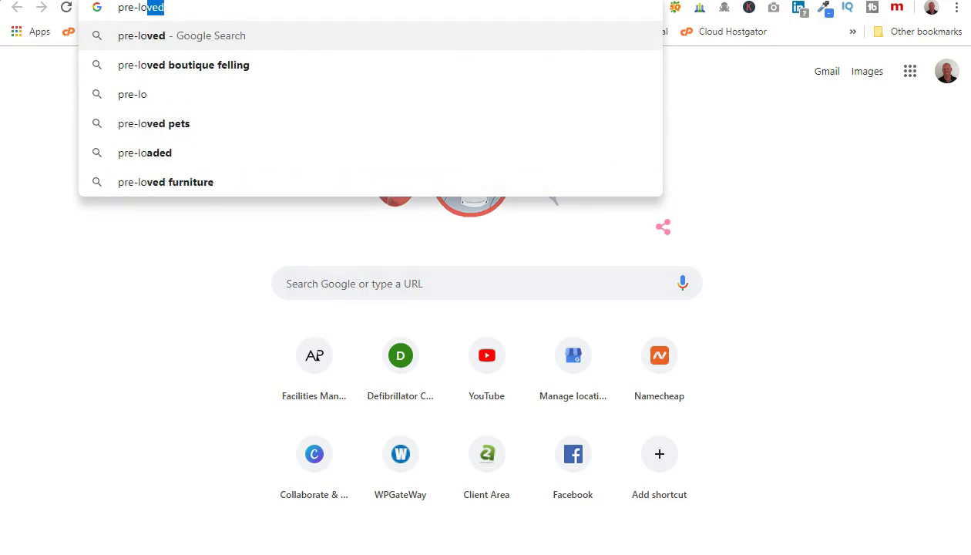
type("vedbouti")
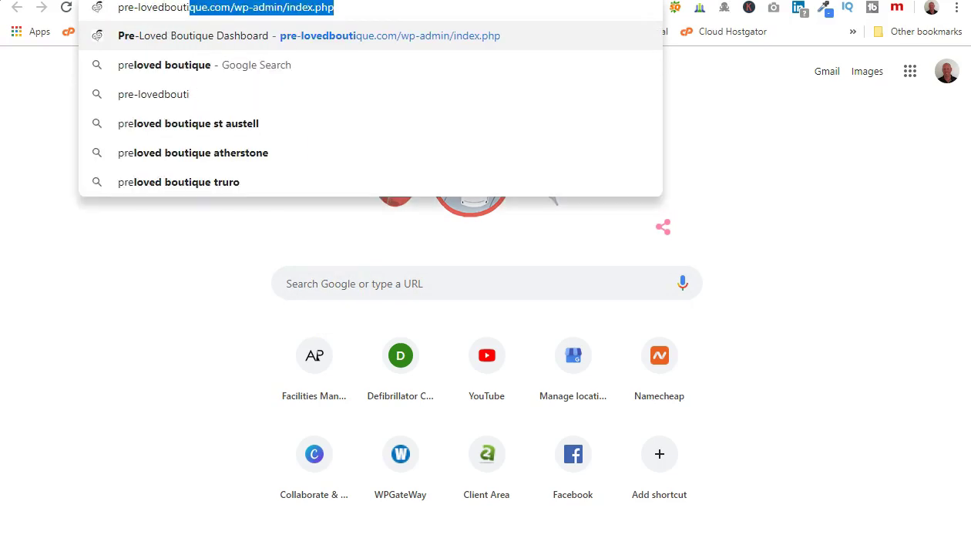
type("que.com")
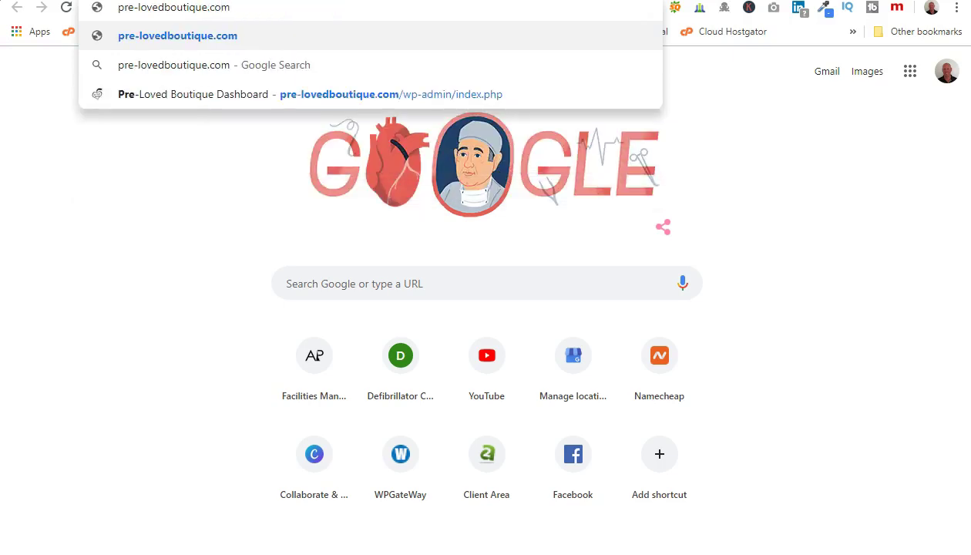
key("Return")
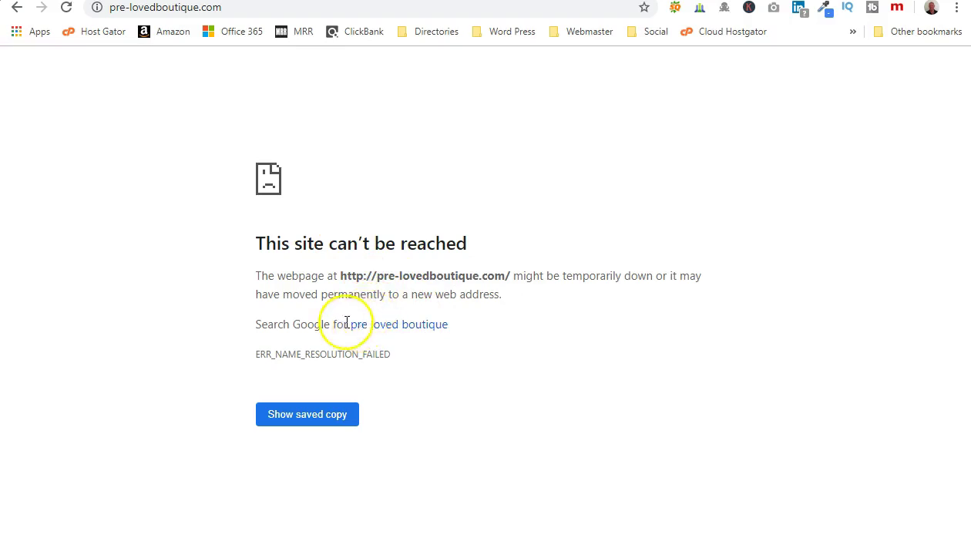
Check whether letsclimbkilimanjaro.com loads in the tab used for pre-lovedboutique.com.
left_click(233, 11)
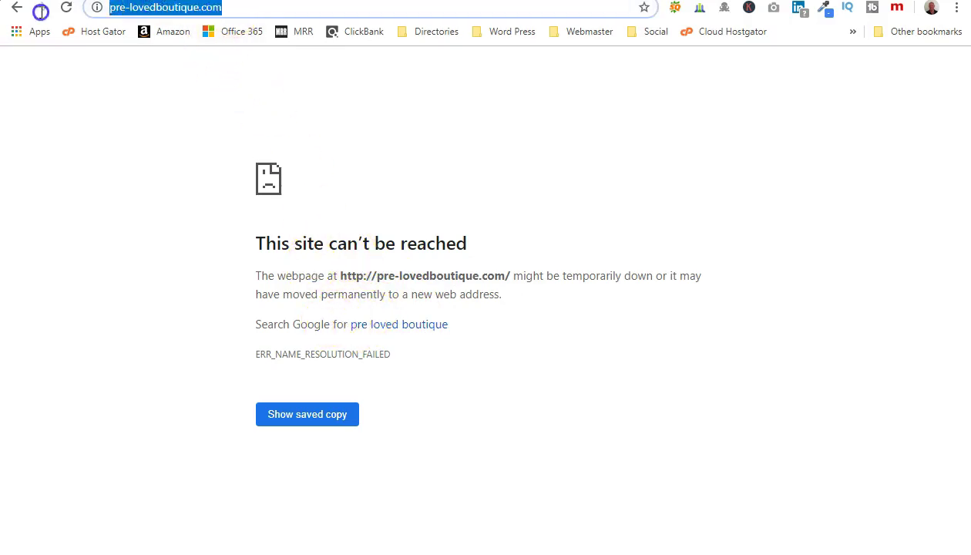
type("lets")
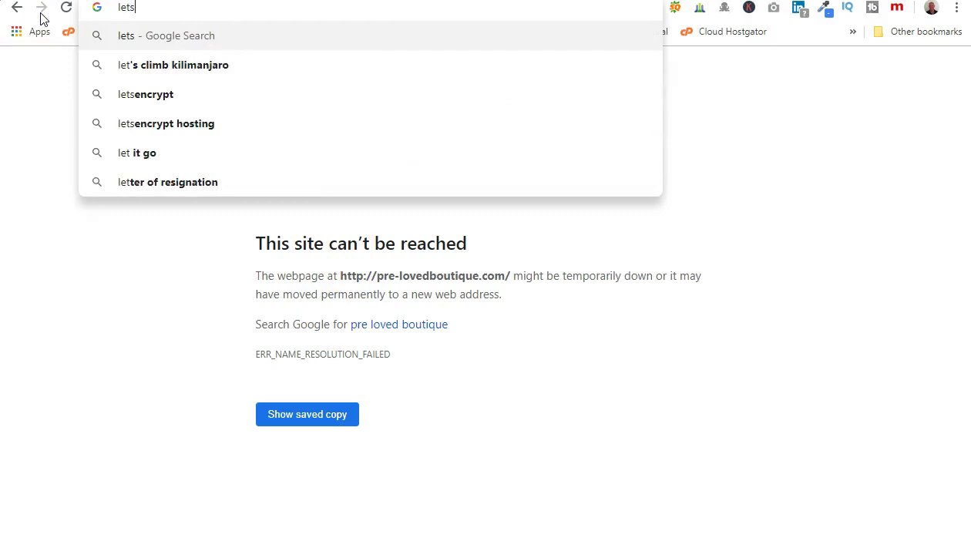
type("climbki")
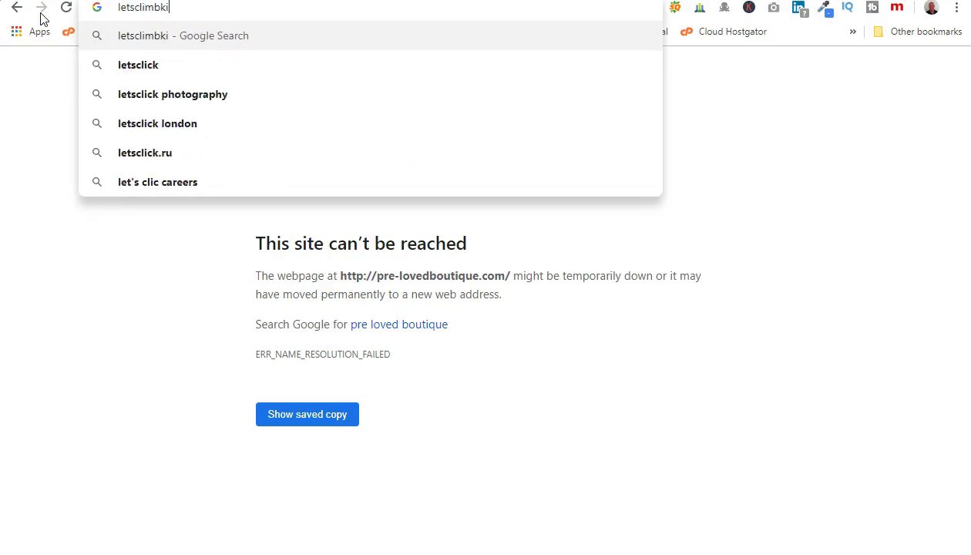
type("limanjaro.com")
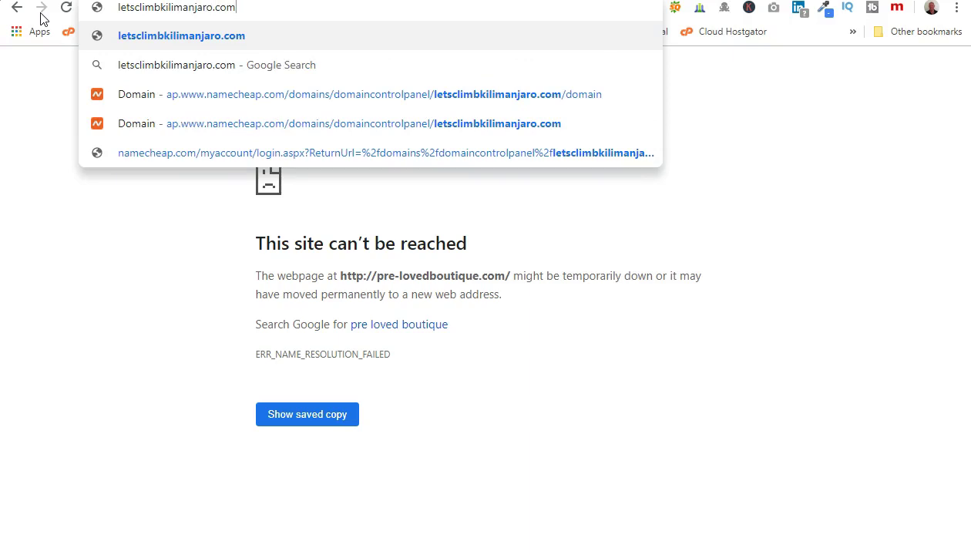
key("Return")
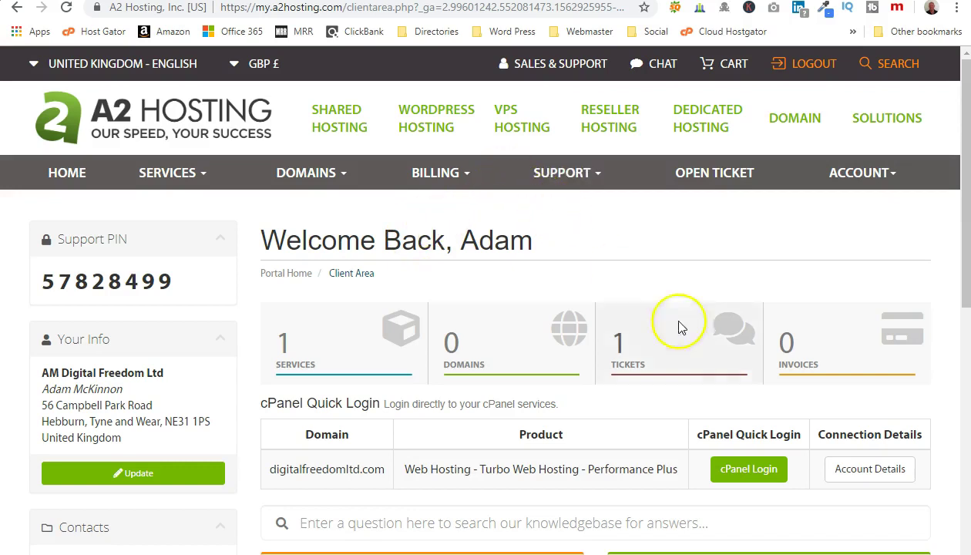
Log in to cPanel from the A2 Hosting client area and open the WordPress - A2 Optimized script in the Softaculous Apps Installer.
left_click(755, 476)
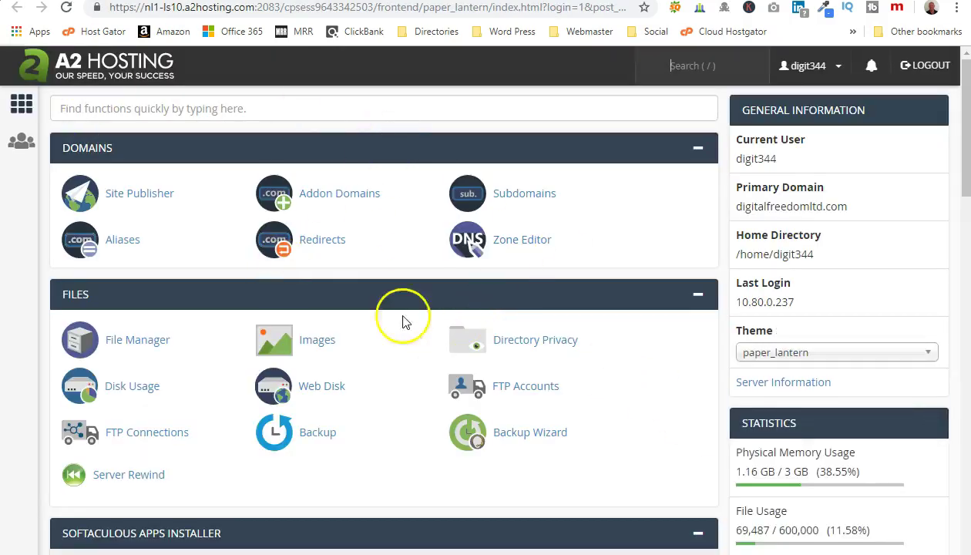
scroll(403, 322, "down", 20)
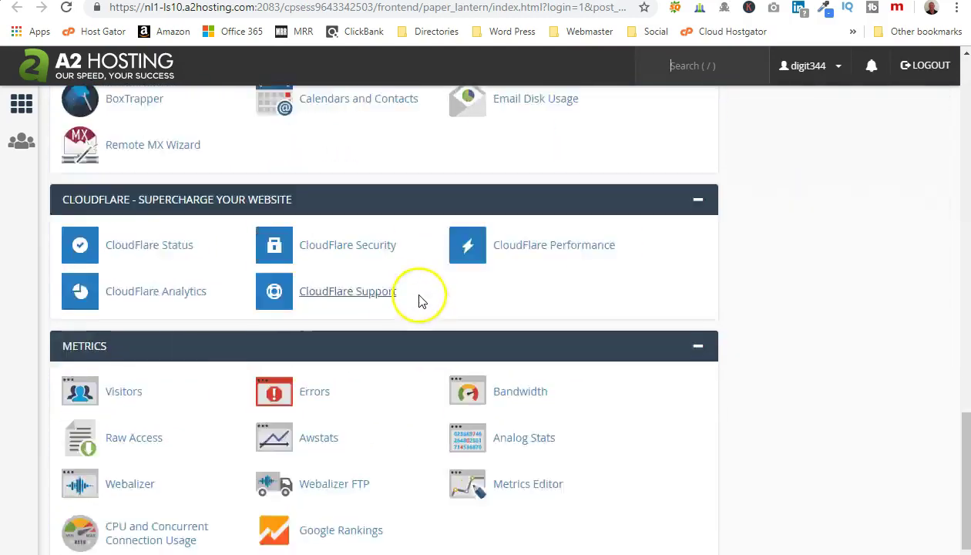
scroll(420, 301, "down", 4)
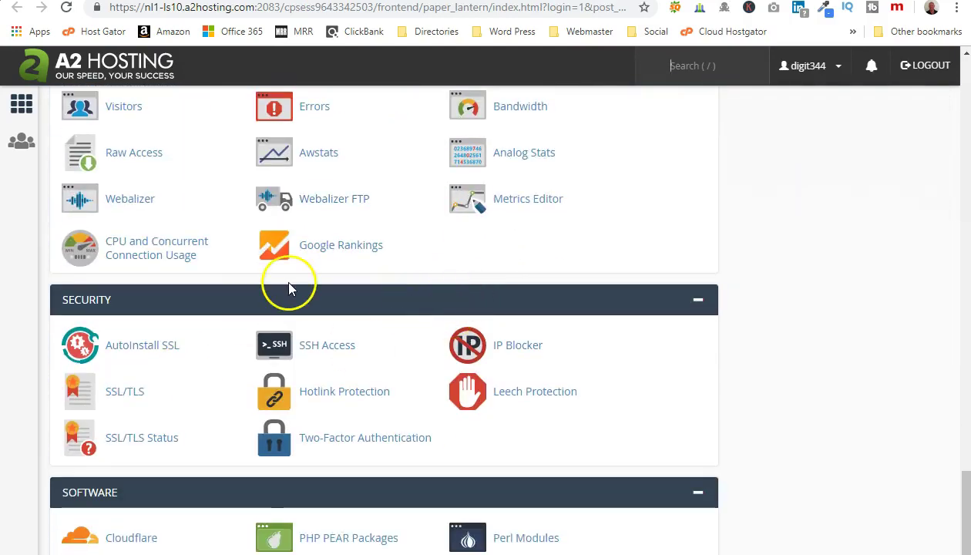
scroll(249, 390, "down", 3)
scroll(250, 404, "up", 5)
scroll(251, 405, "up", 20)
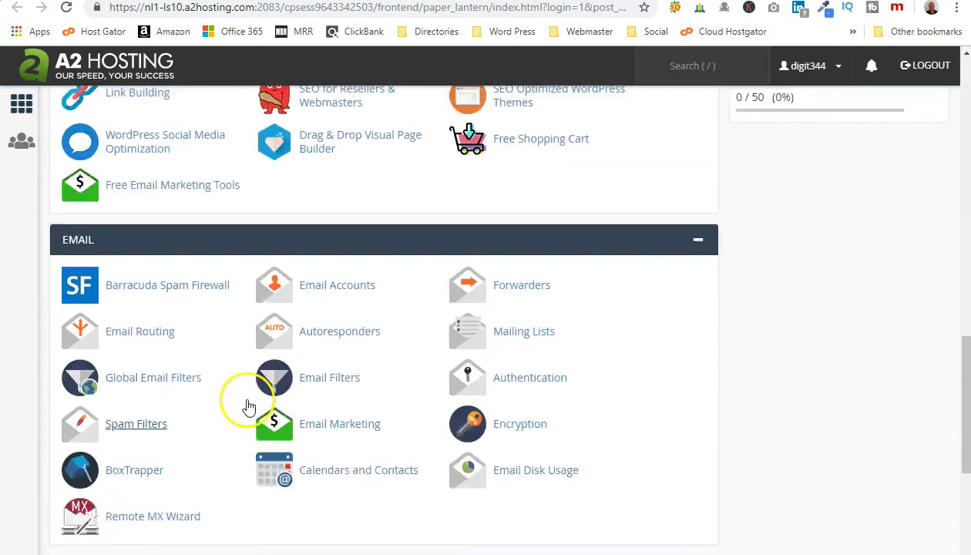
scroll(263, 378, "up", 8)
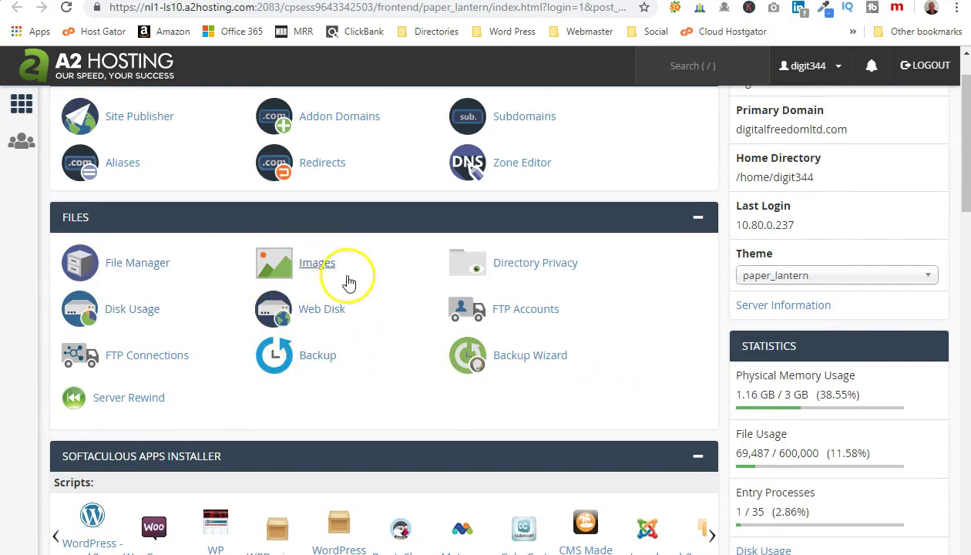
scroll(379, 275, "down", 3)
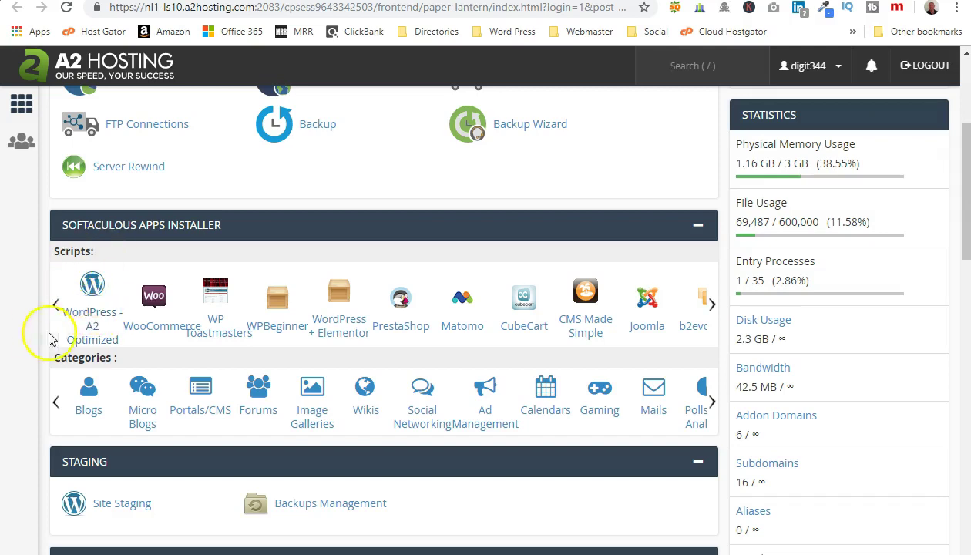
left_click(91, 318)
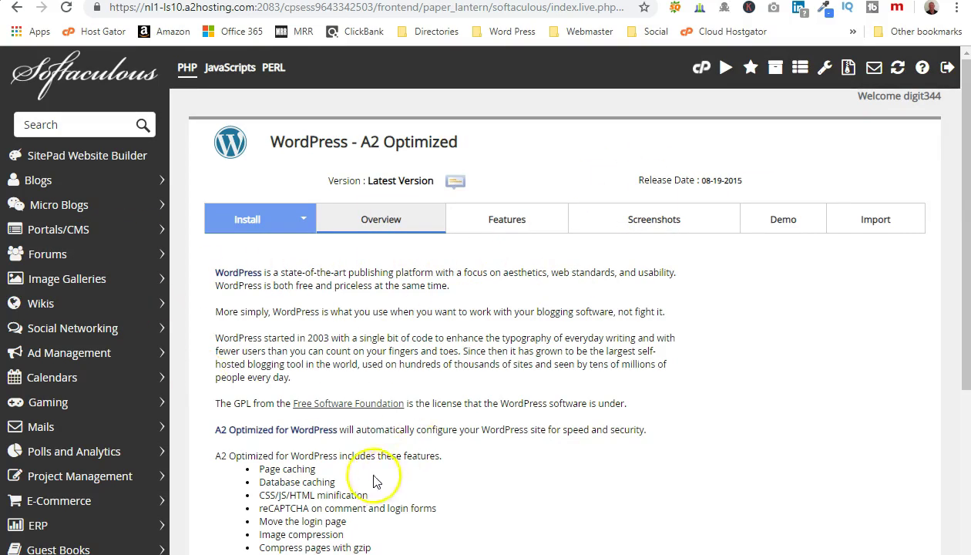
Start the WordPress - A2 Optimized installation and choose letsclimbkilimanjaro.com as the installation domain.
scroll(368, 470, "down", 3)
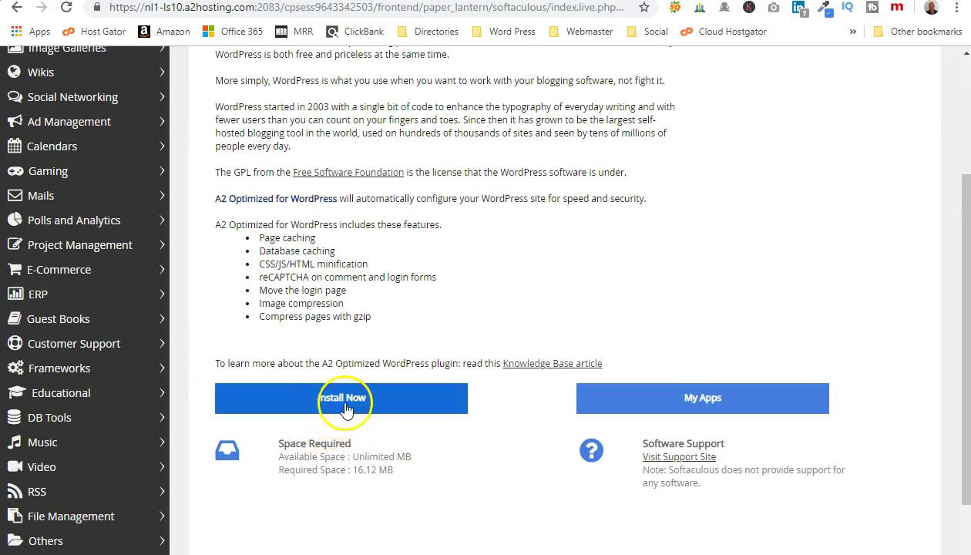
left_click(342, 399)
scroll(370, 385, "up", 3)
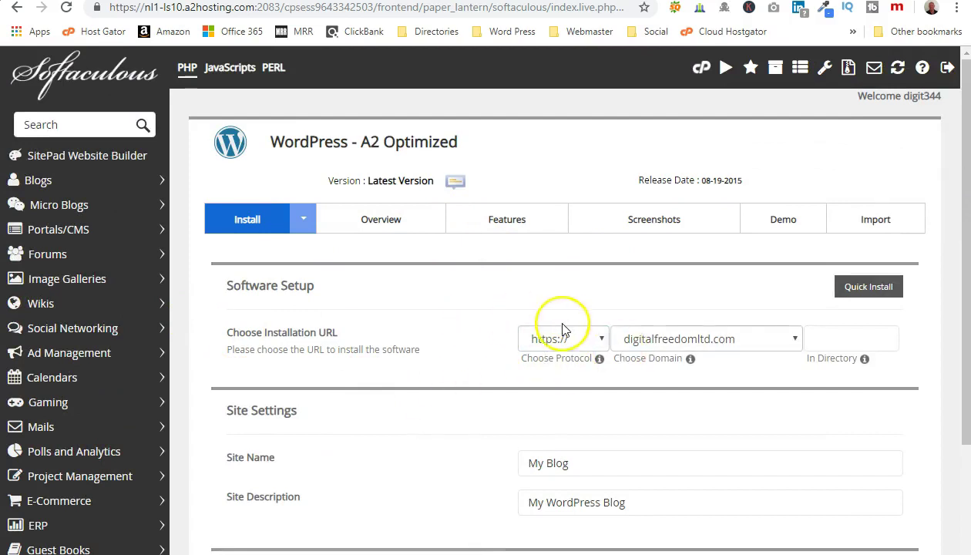
left_click(799, 336)
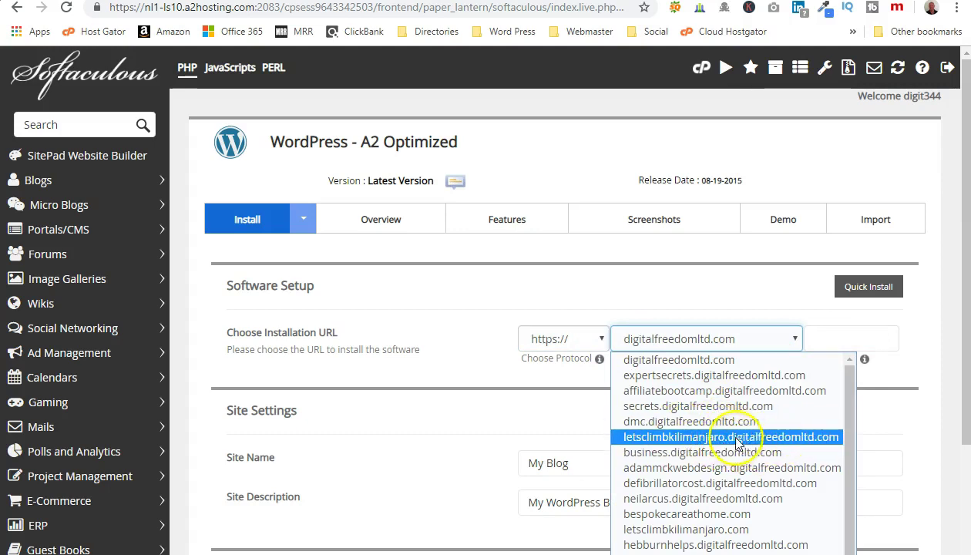
scroll(732, 439, "down", 1)
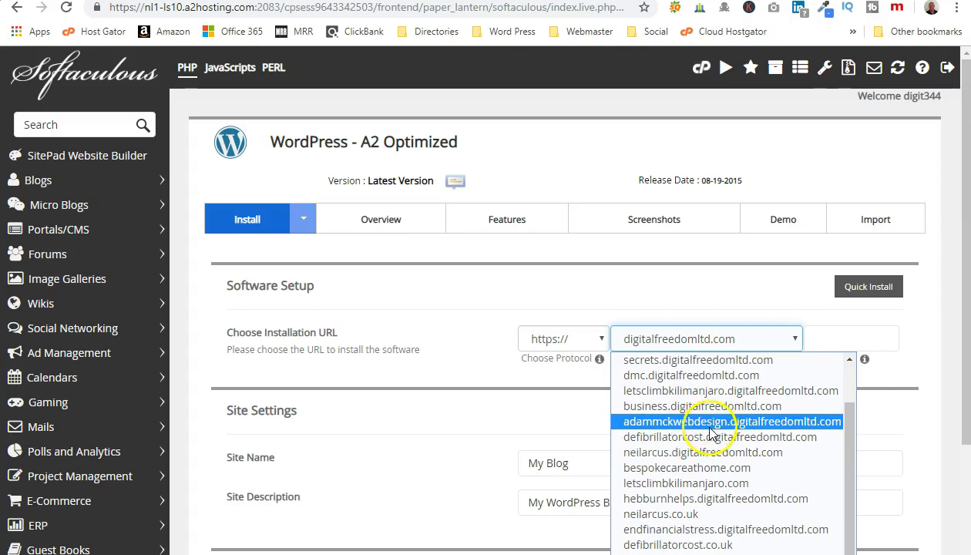
left_click(663, 484)
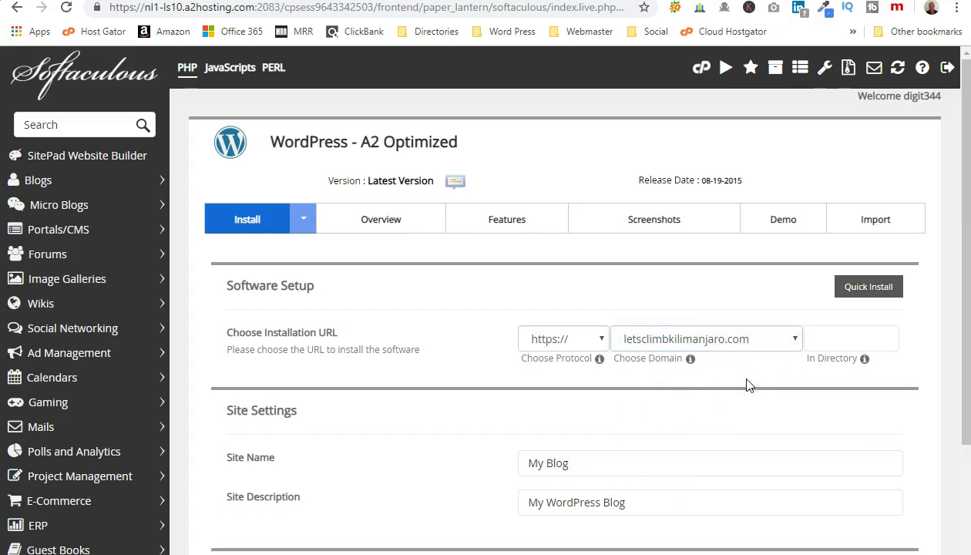
Set the site name in the WordPress installation form to "Lets Climb Kilimanjaro".
scroll(450, 394, "down", 2)
left_click(555, 308)
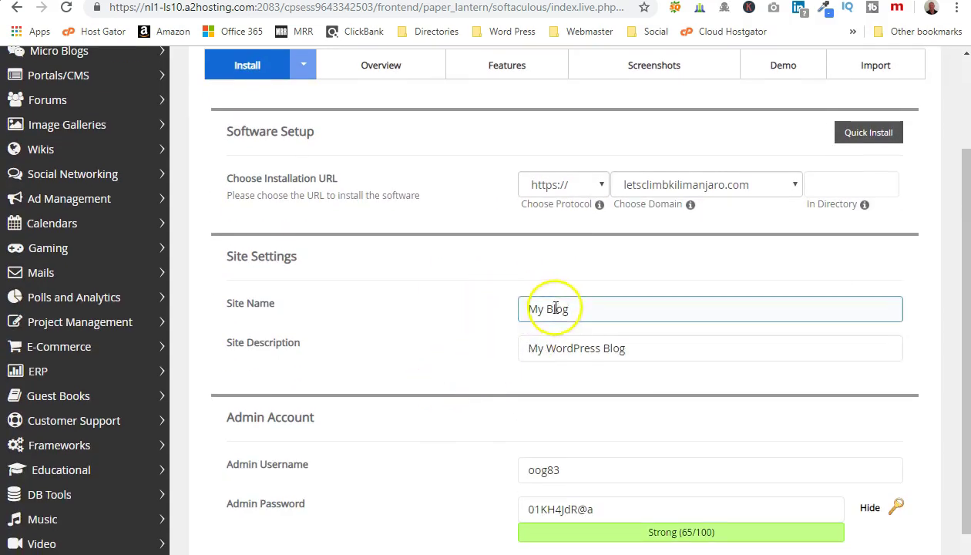
left_click_drag(574, 308, 463, 324)
type("Lets Climb Kilimanjaro")
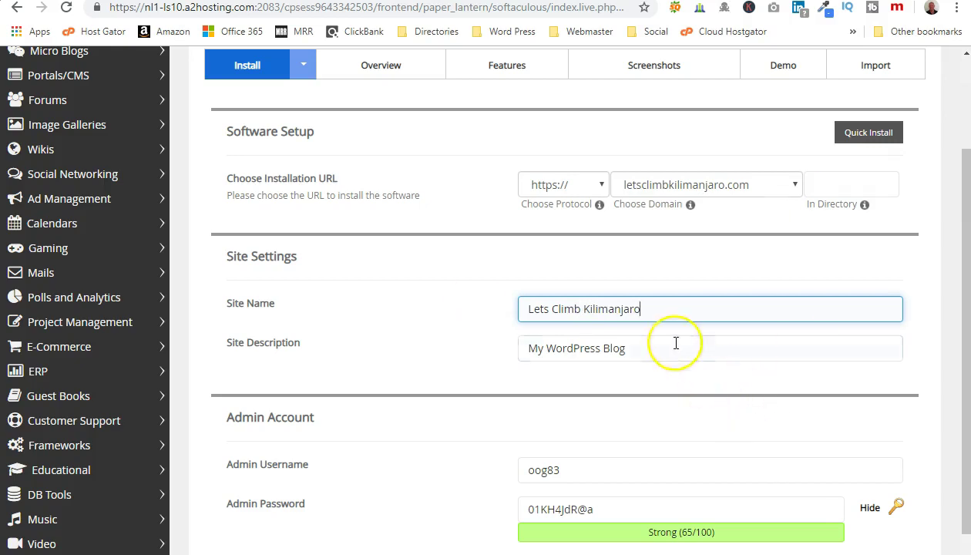
Replace the site description with "Ever Wanted To Take On The Challenge Of A Lifetime?".
left_click_drag(676, 343, 522, 336)
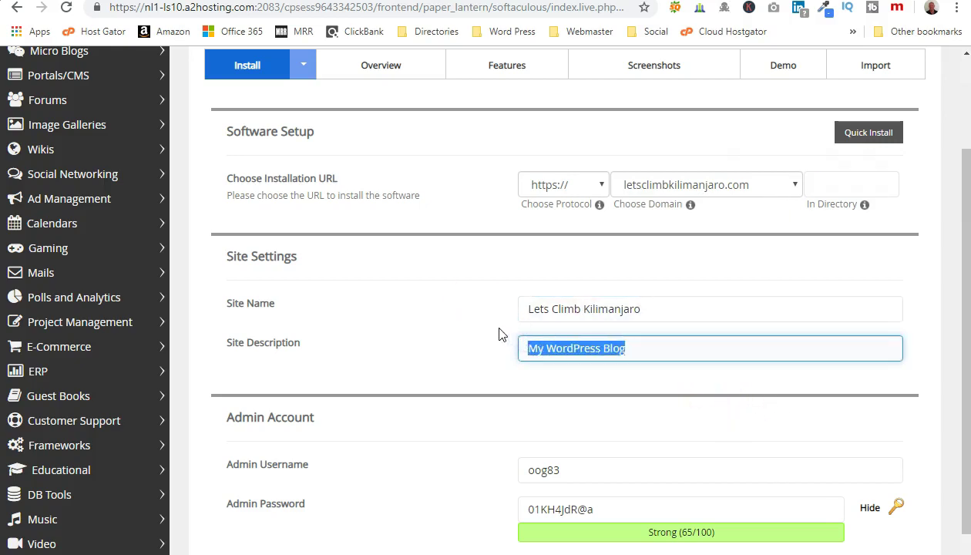
type("E")
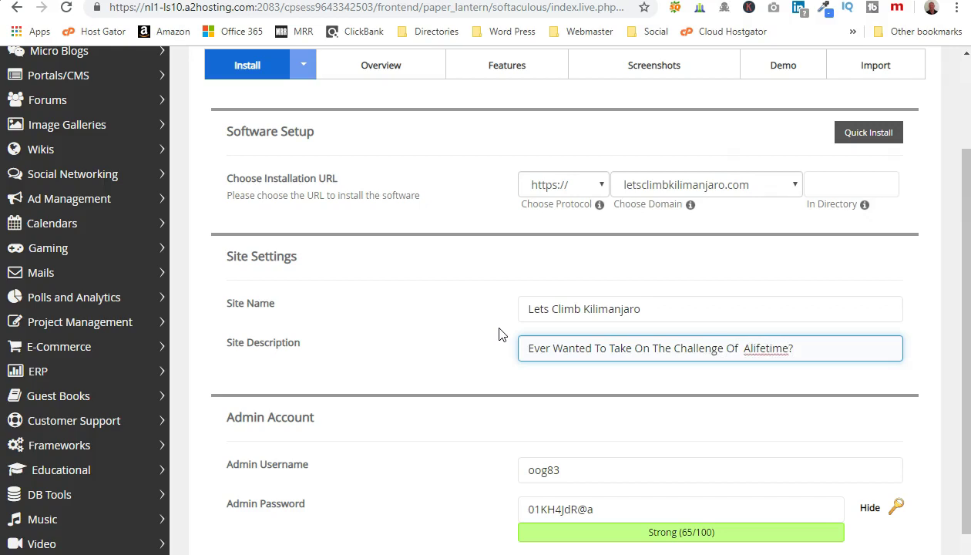
left_click(748, 348)
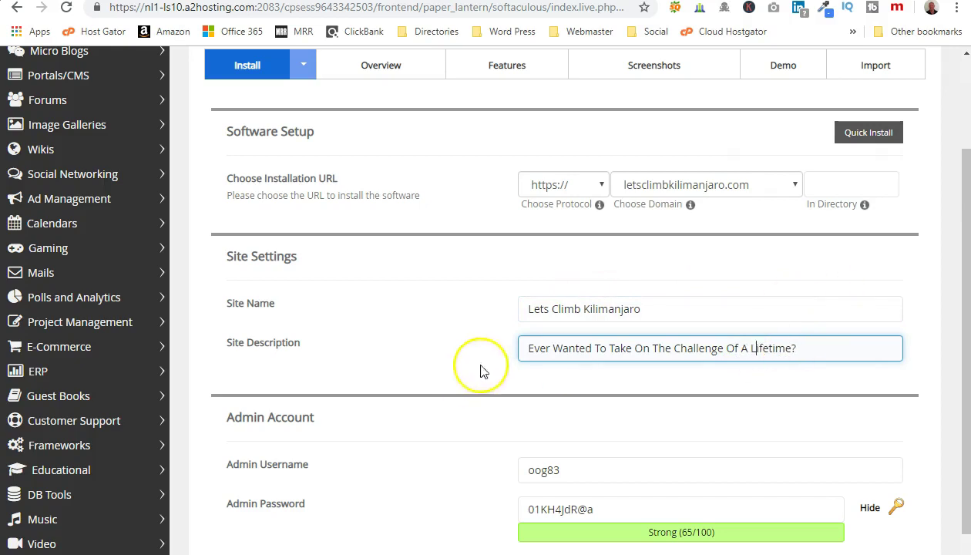
Reword the site description to "Want To Climb Kilimanjaro? Take On The Challenge Of A Lifetime?".
left_click(528, 345)
type("Kilimanjaro")
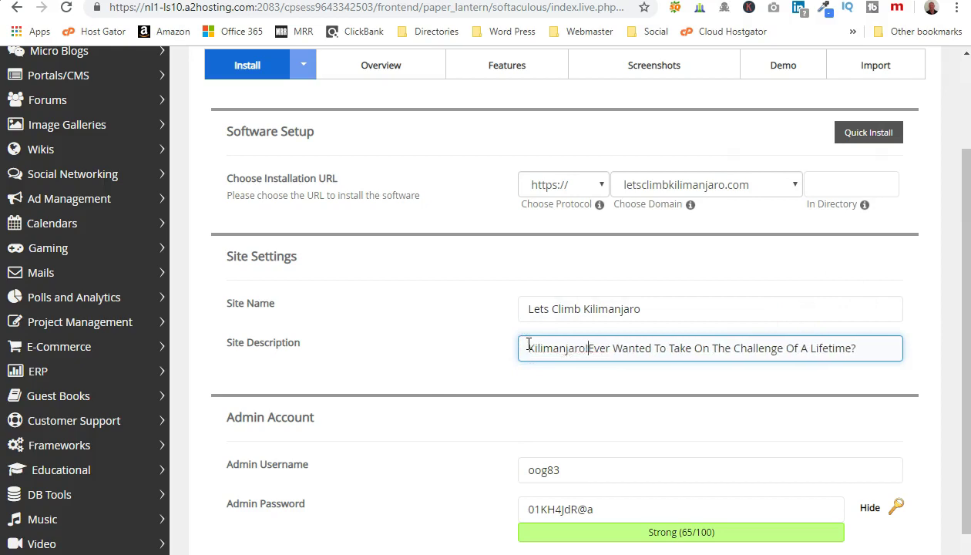
type(" Want To Climb")
left_click(656, 345)
key("BackSpace")
type("?")
key("Delete")
key("Delete")
key("Delete")
key("Delete")
key("Delete")
key("Delete")
key("Delete")
key("Delete")
key("Delete")
key("Delete")
key("Delete")
key("Delete")
key("Delete")
key("Delete")
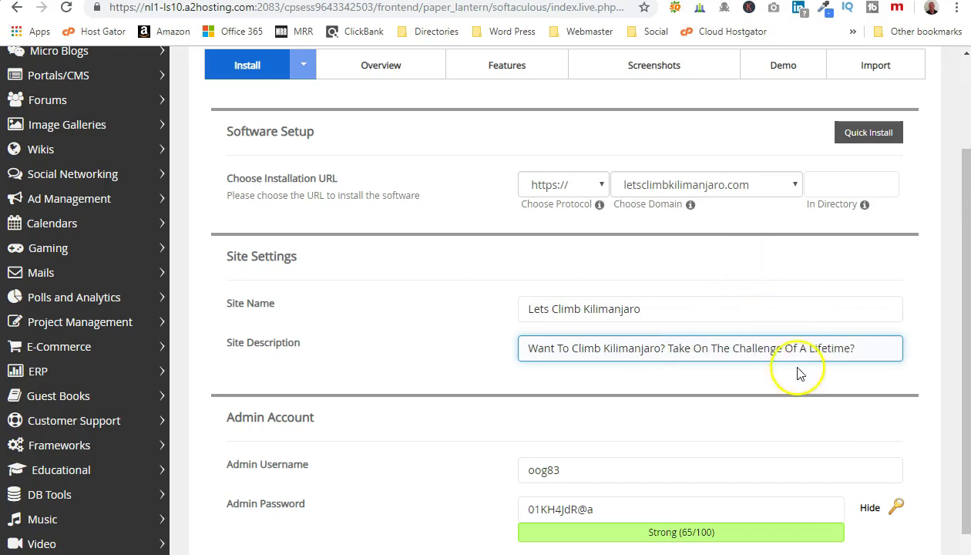
Fill in the Admin Account section of the WordPress installation form with a new admin password and the chosen admin username.
scroll(779, 348, "down", 2)
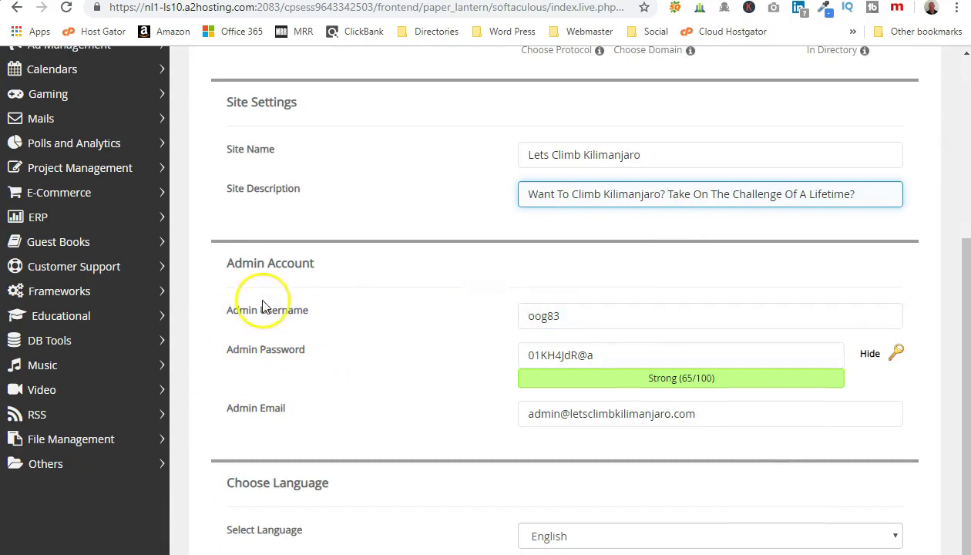
left_click(896, 355)
left_click_drag(606, 354, 467, 373)
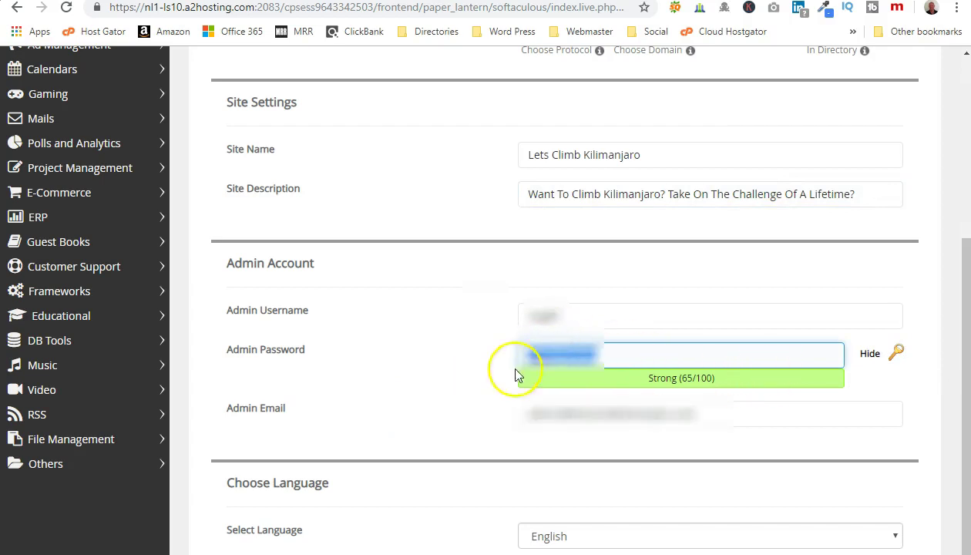
type("********")
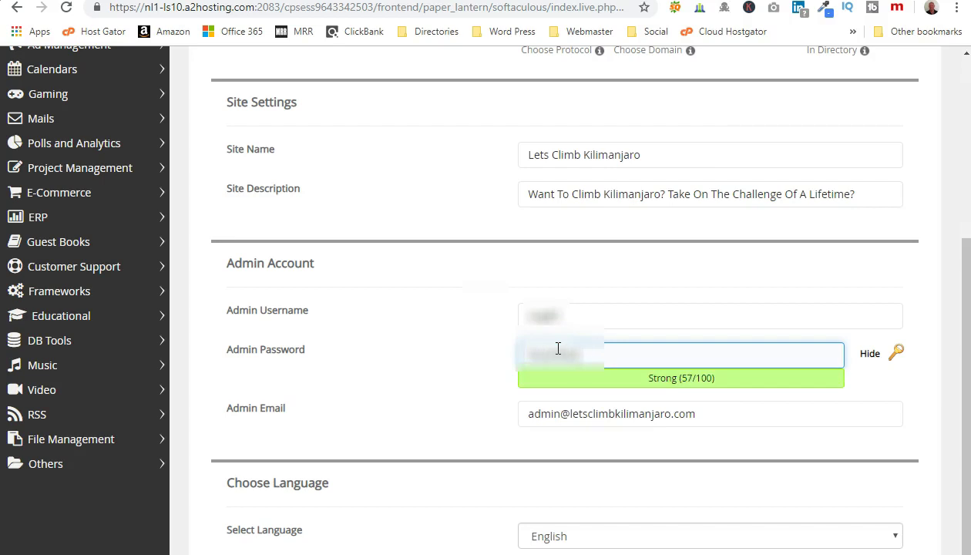
left_click(570, 318)
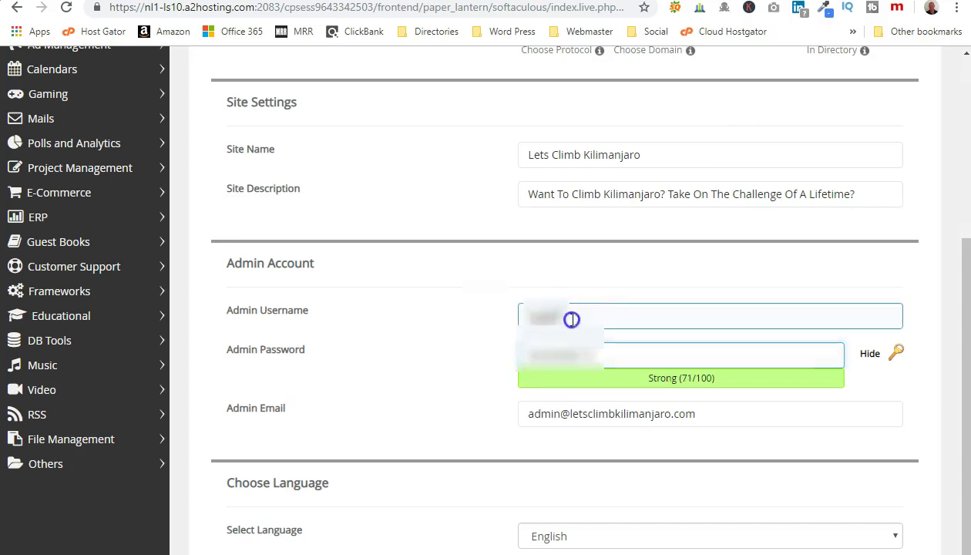
key("Down")
key("Return")
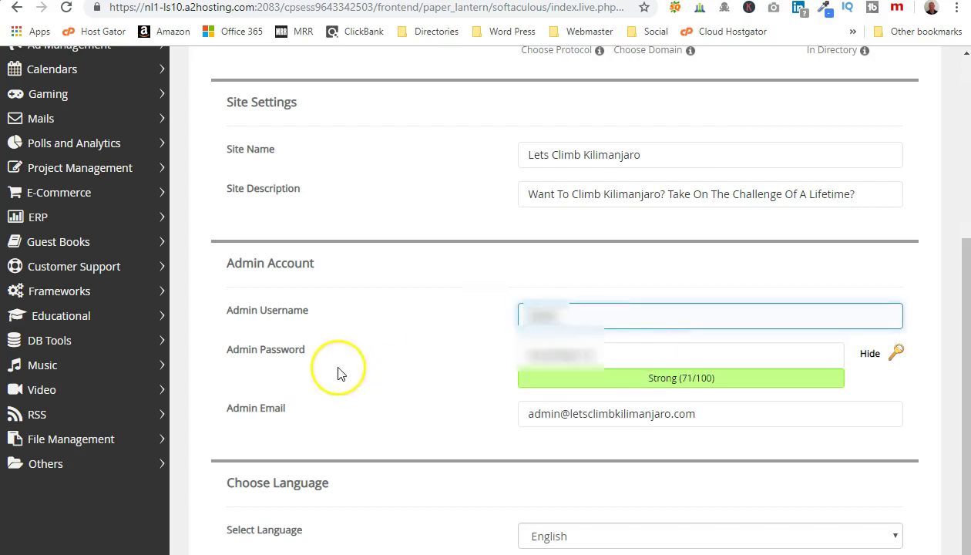
Replace the default admin email in the installation form with the site owner's e-mail address.
left_click_drag(697, 414, 319, 429)
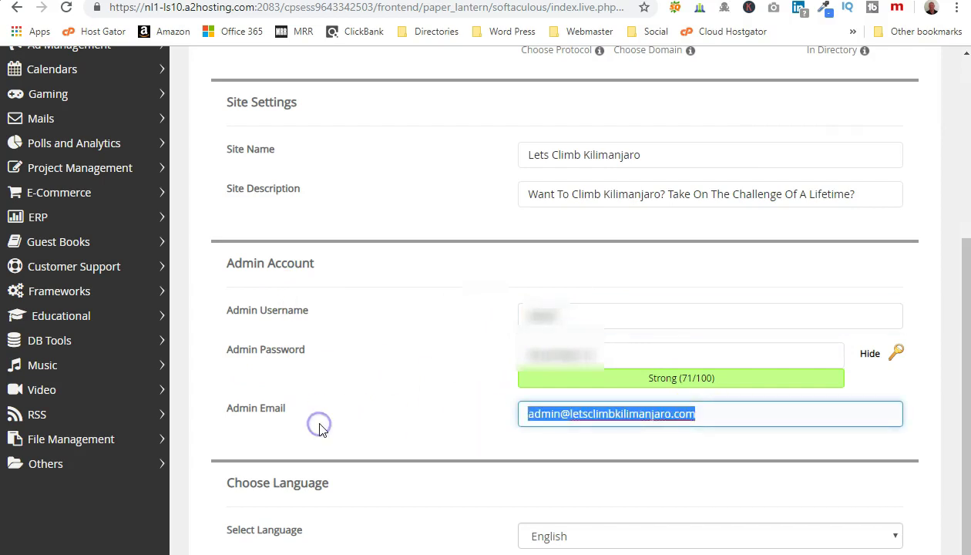
type("adam")
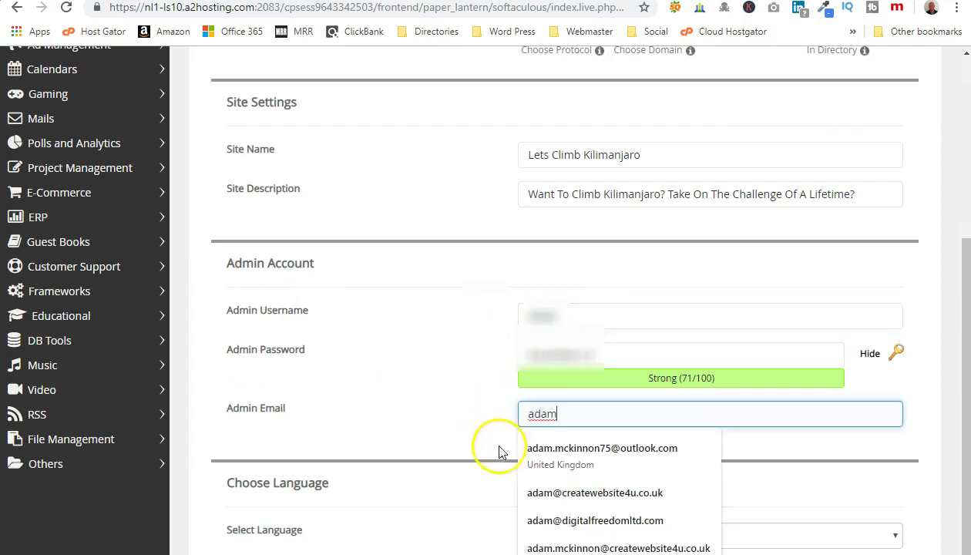
left_click(541, 449)
Expand the advanced installation options and set the database name to "Kilimanjaro".
scroll(383, 378, "down", 2)
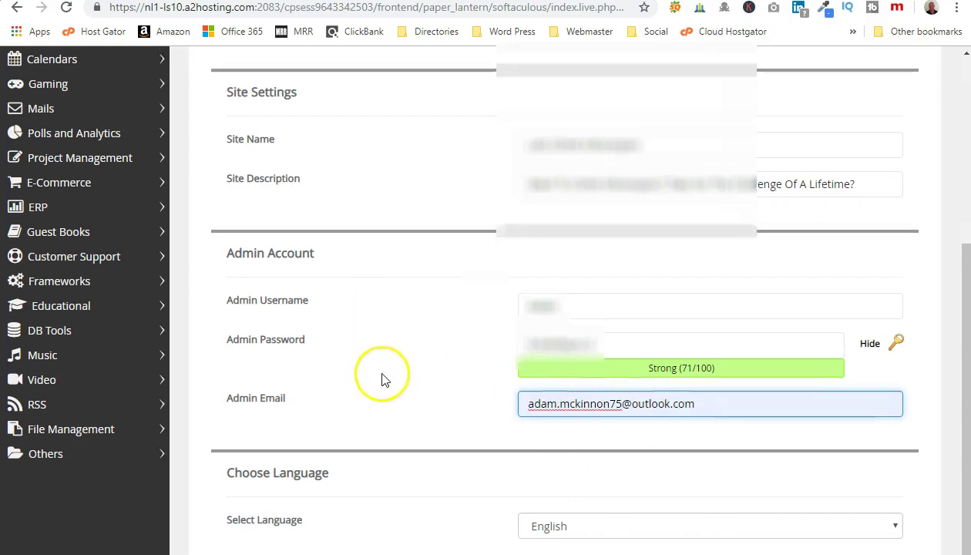
left_click(233, 476)
scroll(493, 435, "down", 2)
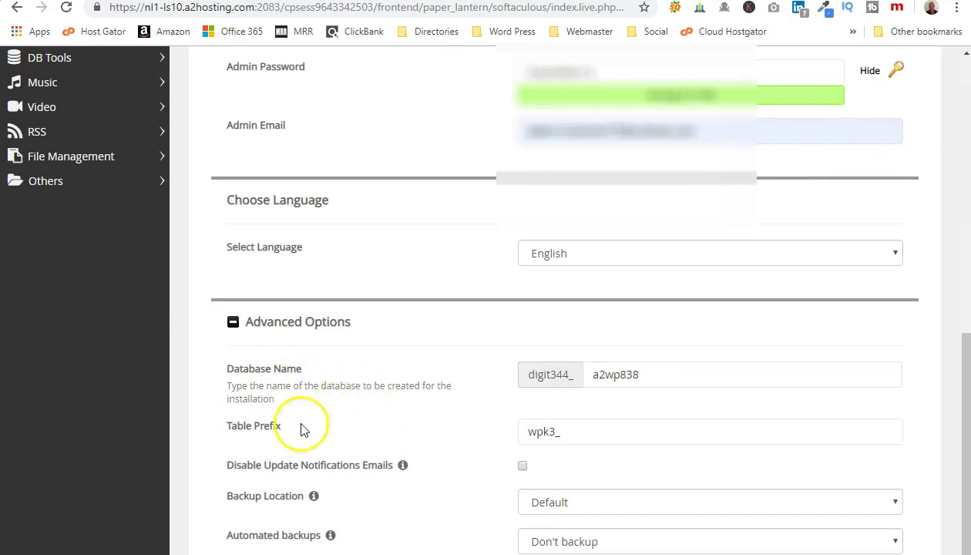
left_click(660, 378)
left_click(617, 407)
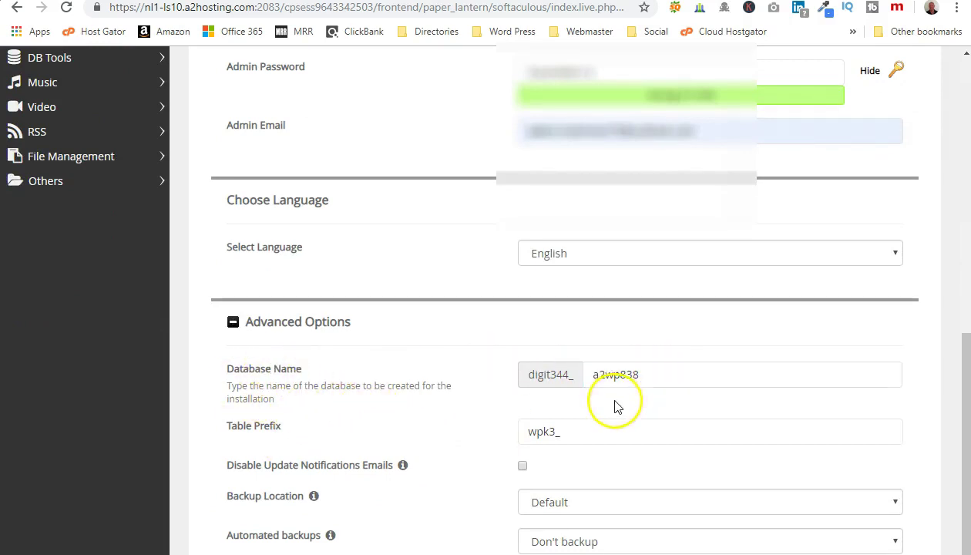
left_click(592, 374)
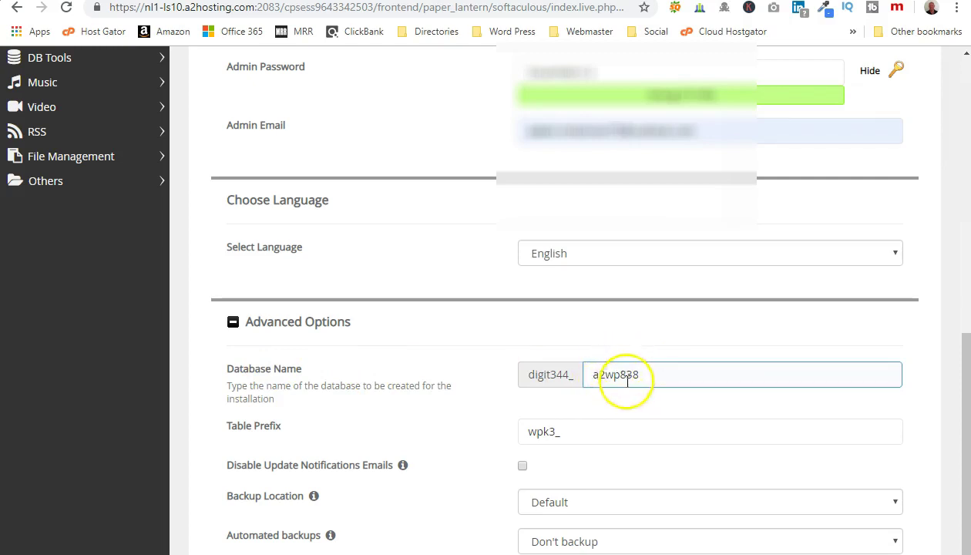
left_click_drag(654, 376, 597, 384)
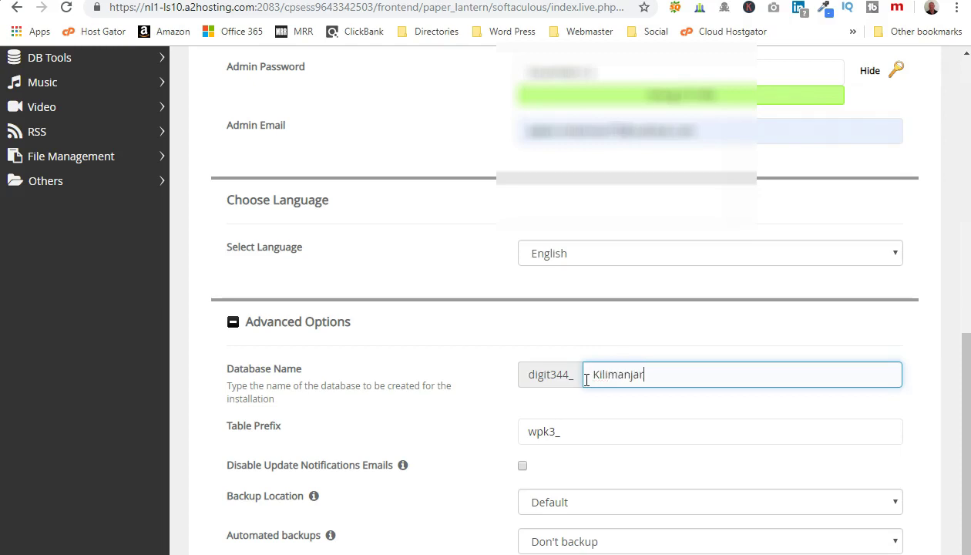
left_click(629, 403)
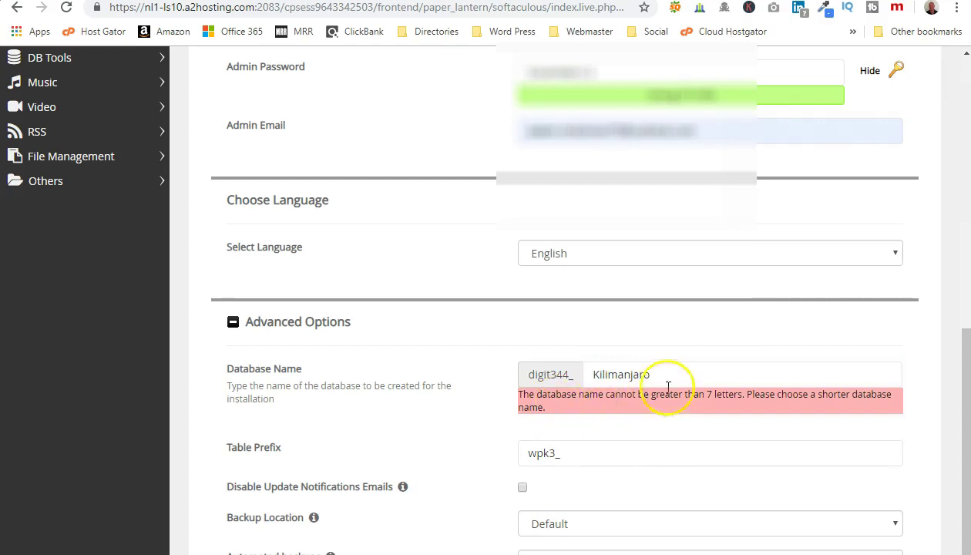
Shorten the database name to "Kili" and start the WordPress installation.
left_click(607, 376)
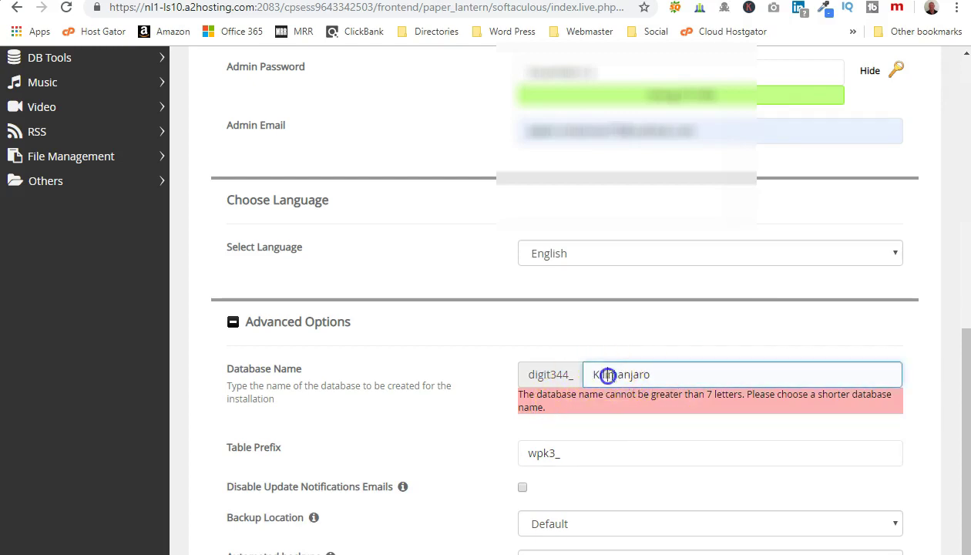
key("Delete")
key("Delete")
key("Delete")
key("Delete")
key("Delete")
key("Delete")
key("Delete")
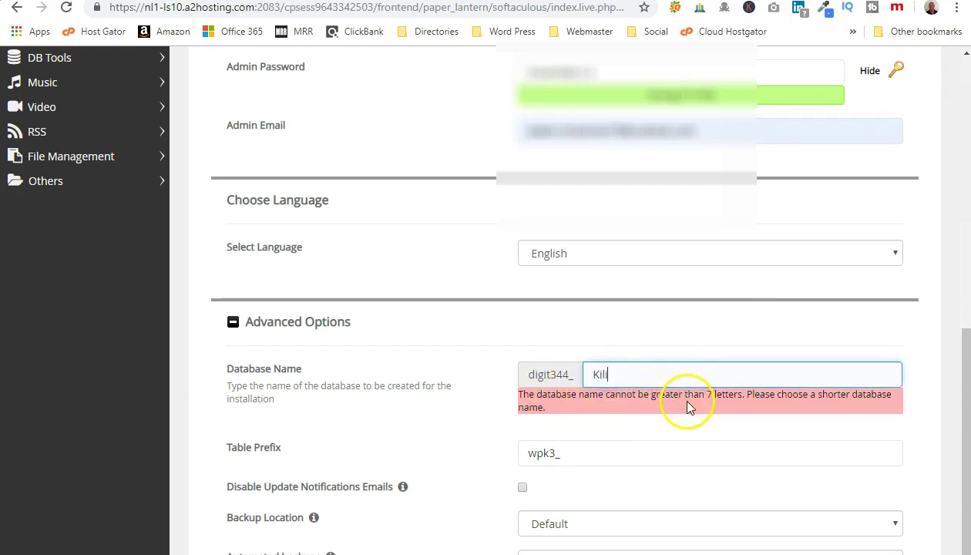
scroll(445, 419, "down", 2)
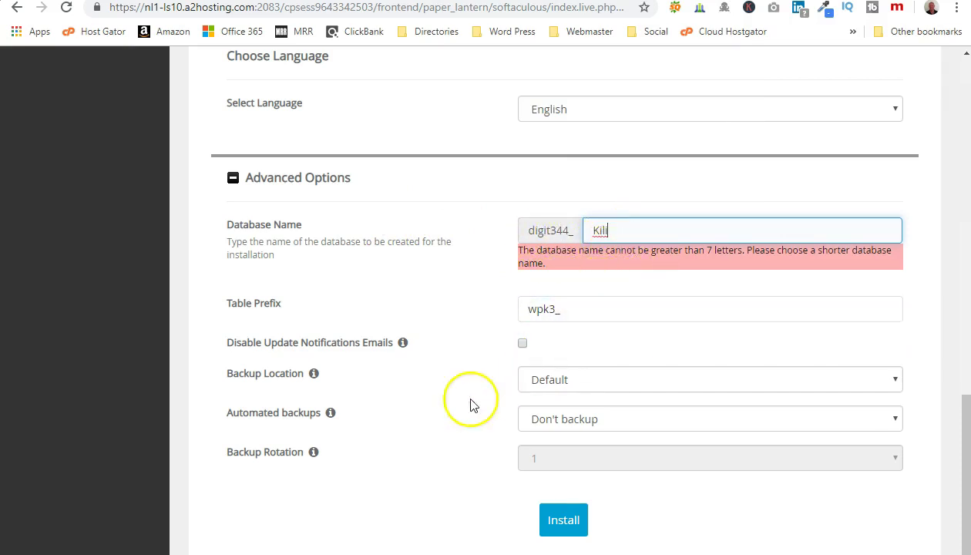
left_click(565, 521)
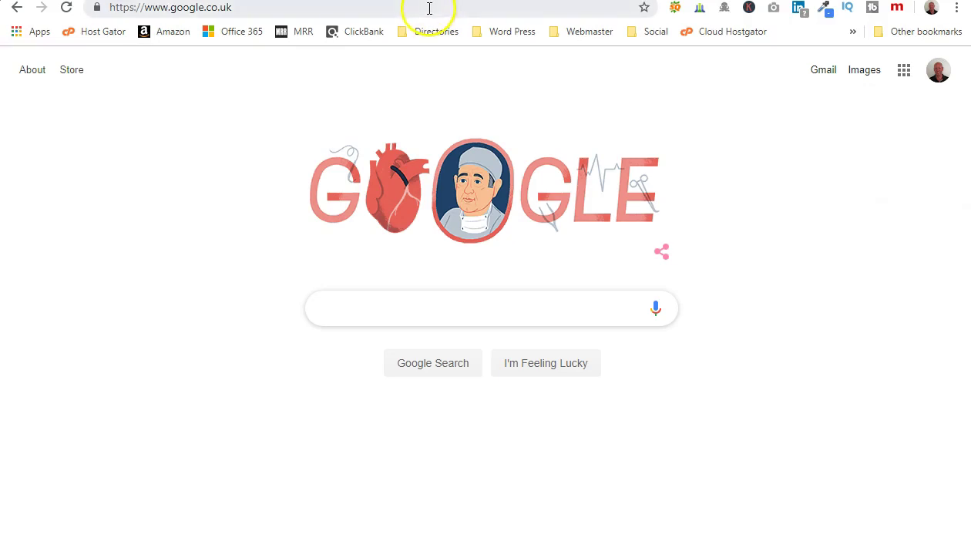
Load letsclimbkilimanjaro.com with a page refresh and look over the new WordPress home page from its title to the Meta links.
left_click(429, 8)
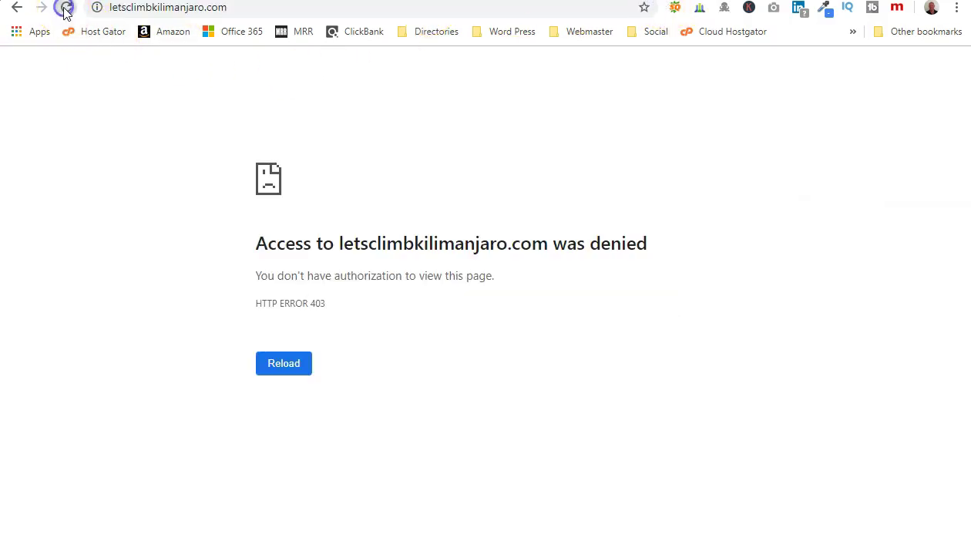
left_click(66, 8)
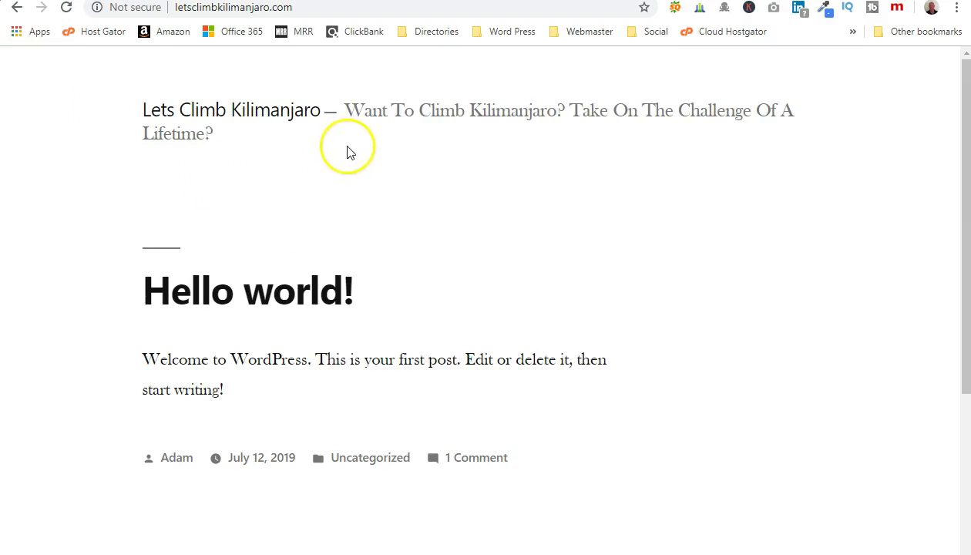
scroll(454, 378, "down", 5)
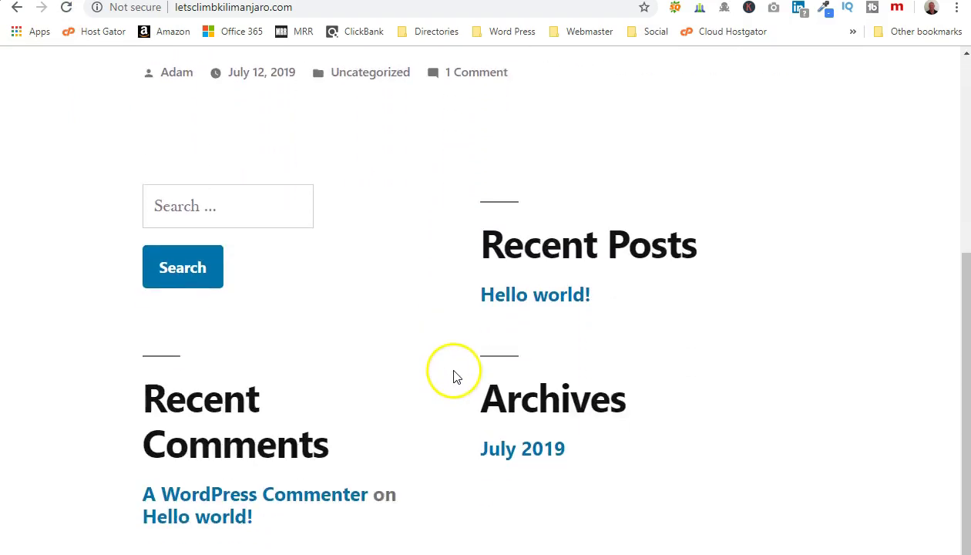
scroll(455, 376, "down", 3)
scroll(454, 376, "up", 8)
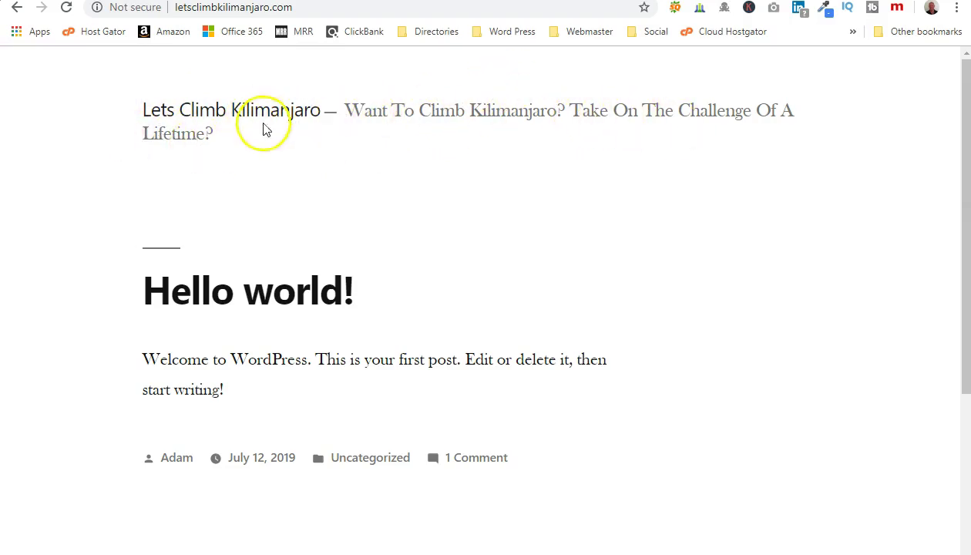
scroll(323, 274, "down", 2)
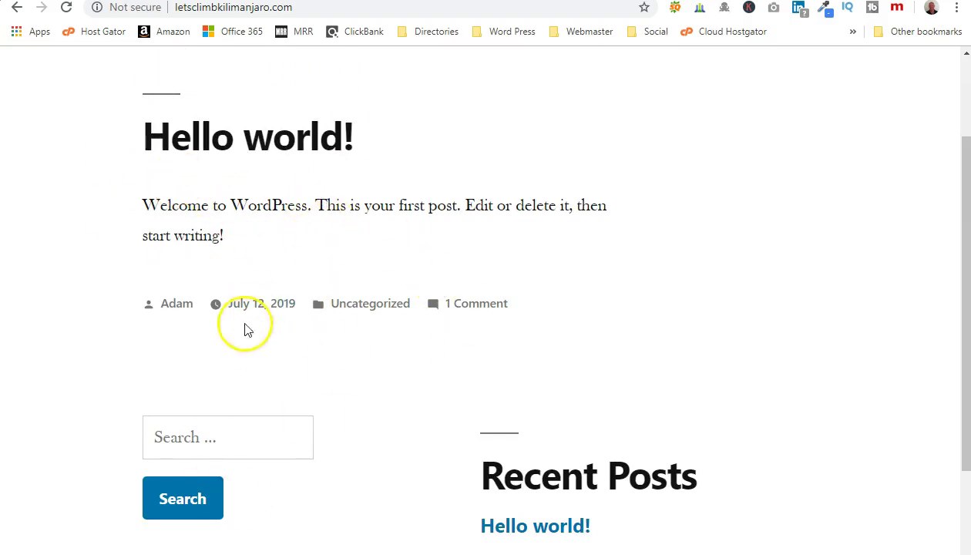
scroll(281, 420, "down", 6)
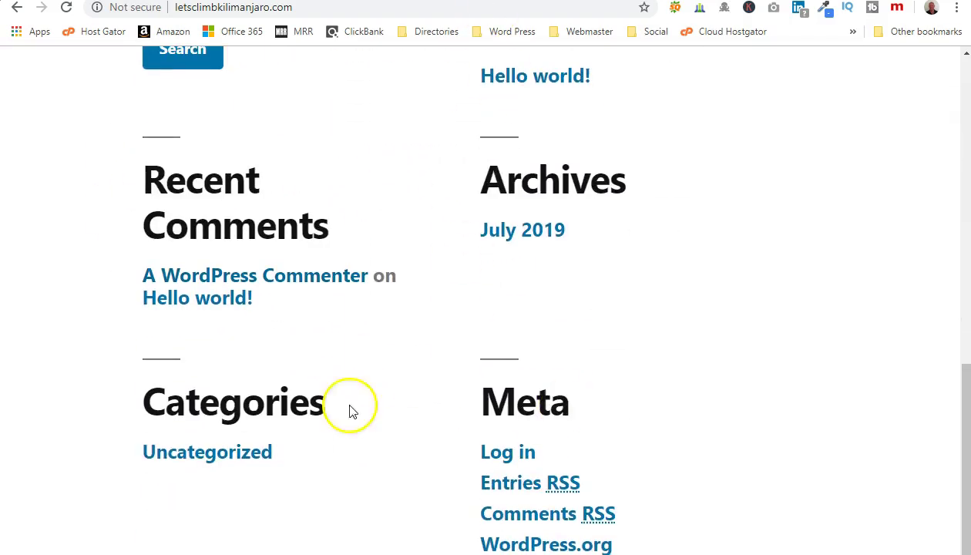
scroll(308, 478, "up", 8)
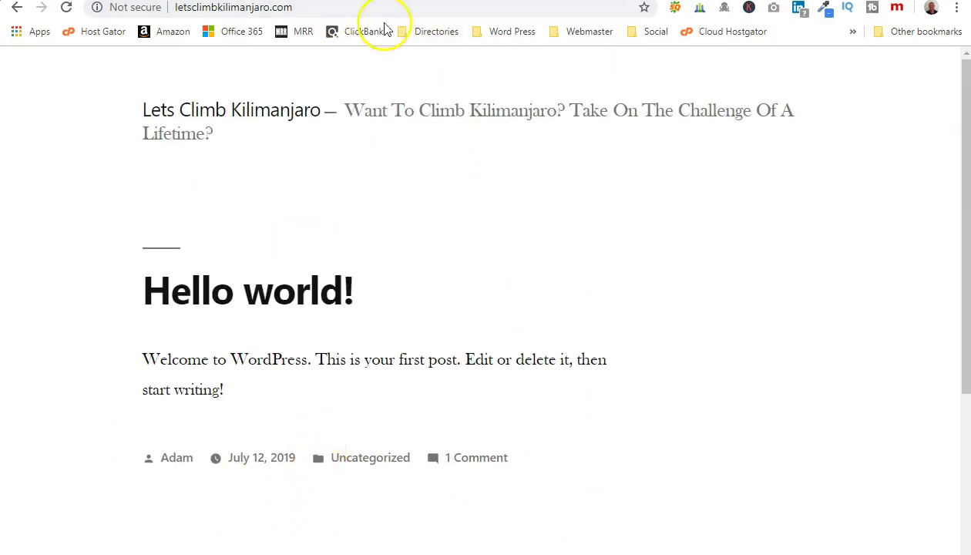
Return to the Softaculous installation result and open the site's WordPress dashboard through its administrative URL.
key("ctrl+shift+Tab")
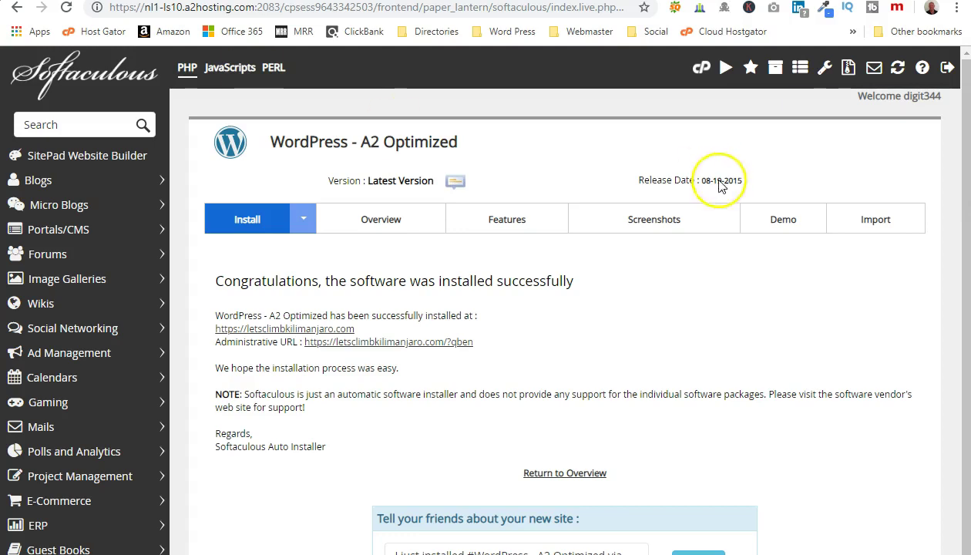
left_click(390, 345)
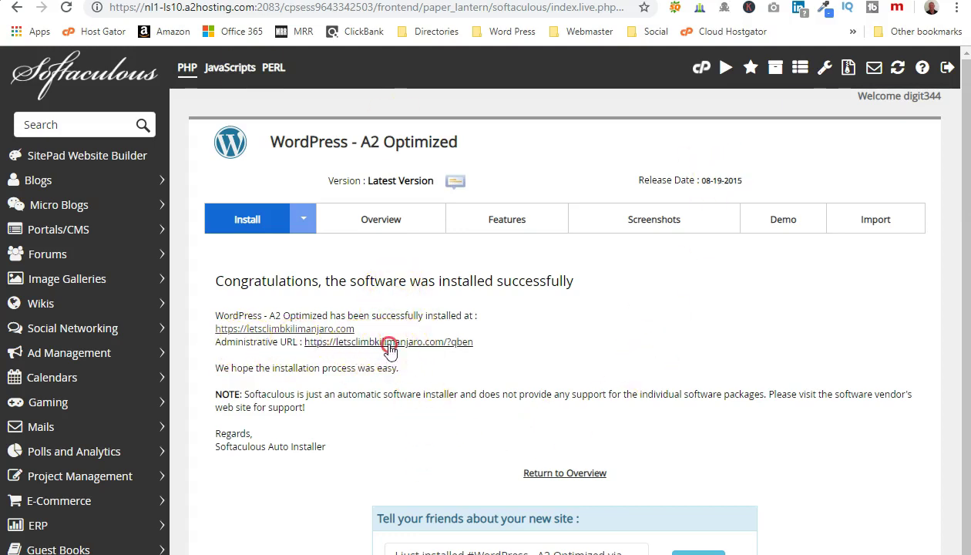
left_click(412, 361)
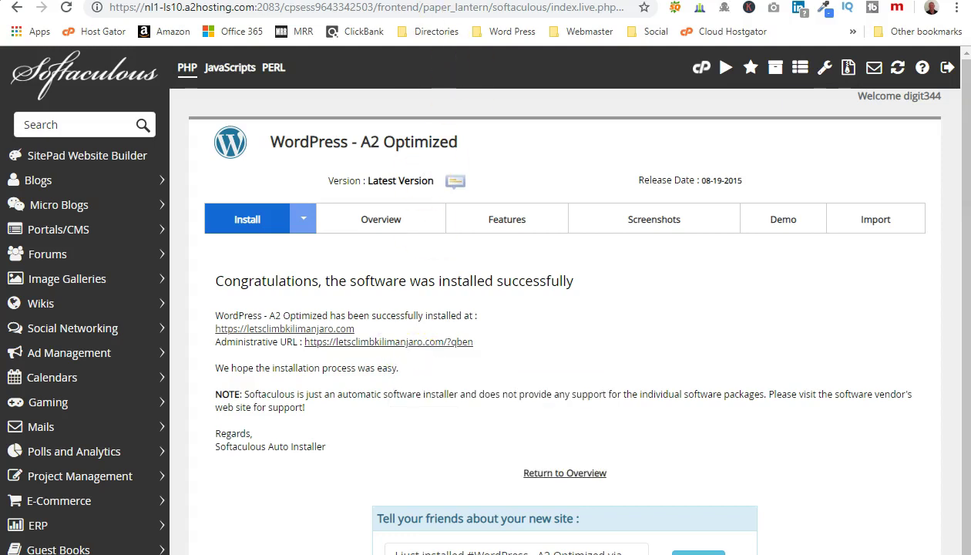
left_click(394, 0)
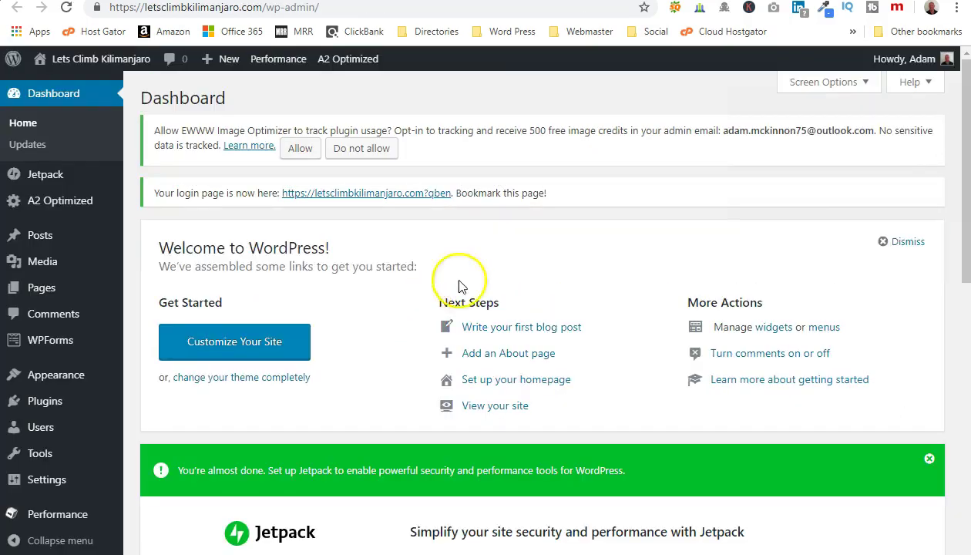
Look over the WordPress dashboard, including its welcome and Jetpack sections, the Visit Site shortcut and the Screen Options boxes.
scroll(389, 292, "down", 2)
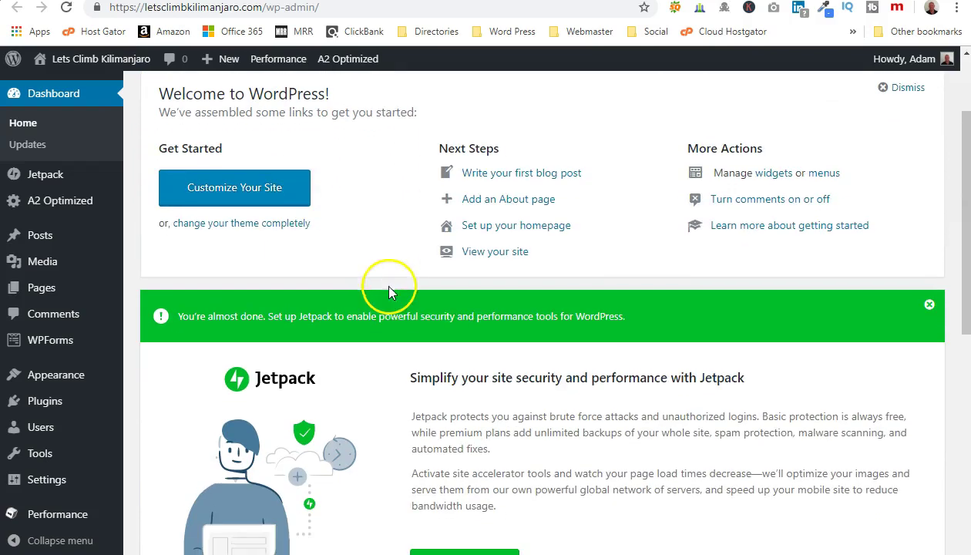
scroll(389, 225, "down", 1)
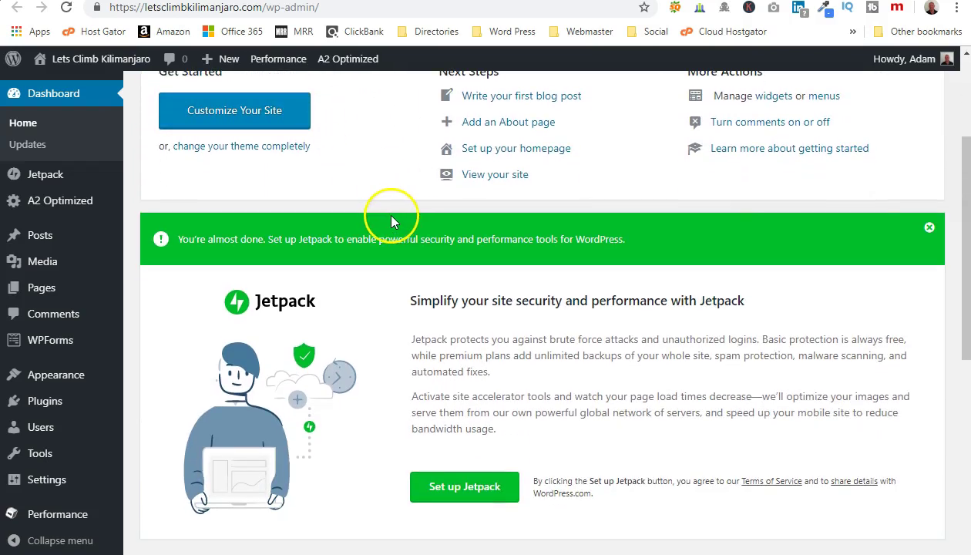
scroll(391, 221, "up", 3)
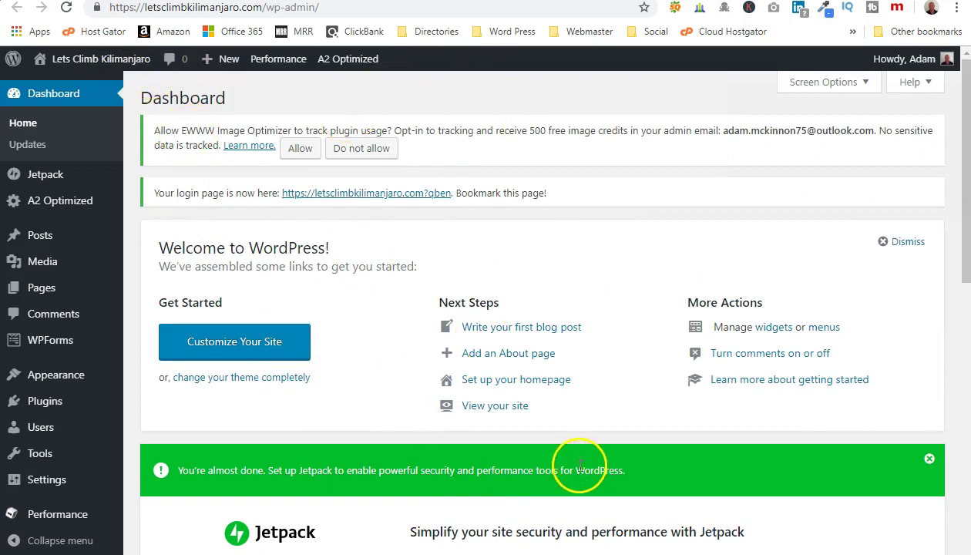
mouse_move(85, 61)
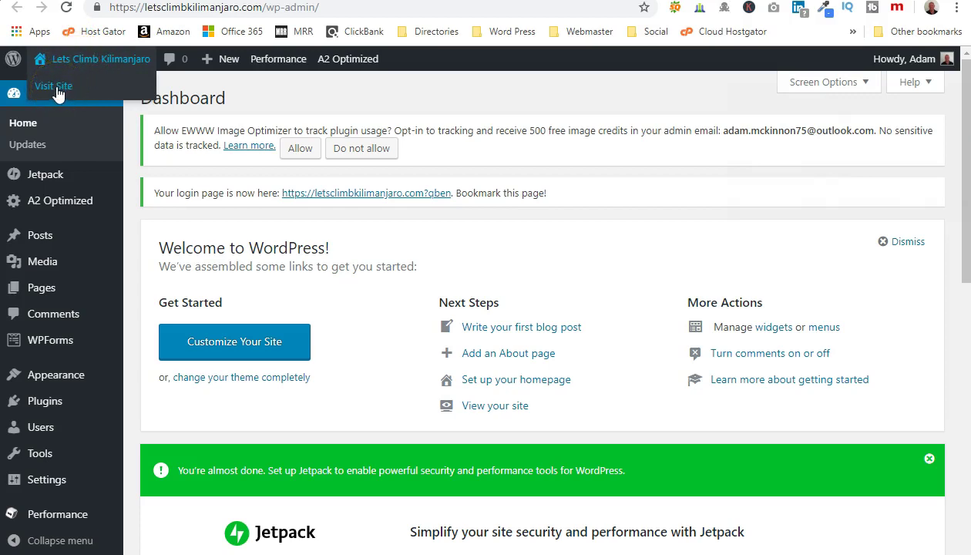
mouse_move(255, 60)
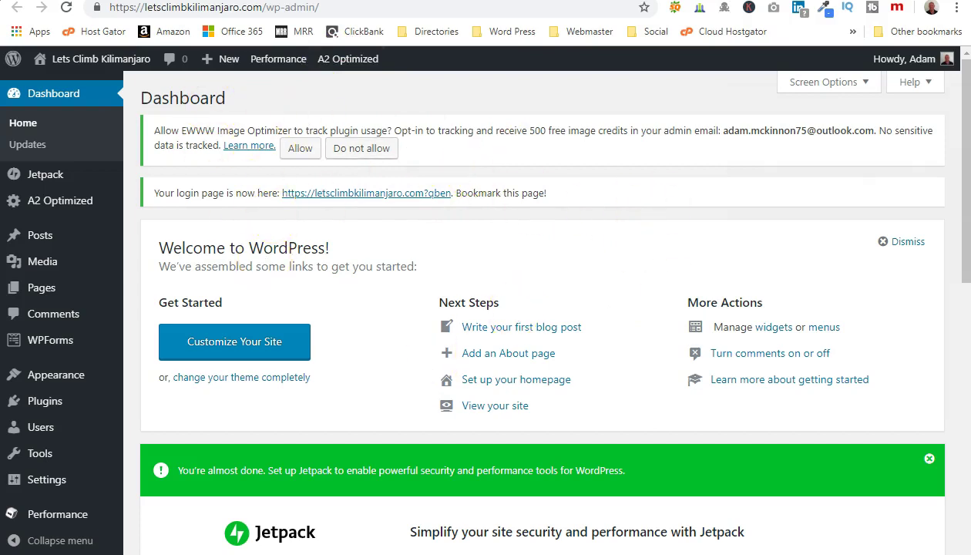
left_click(823, 81)
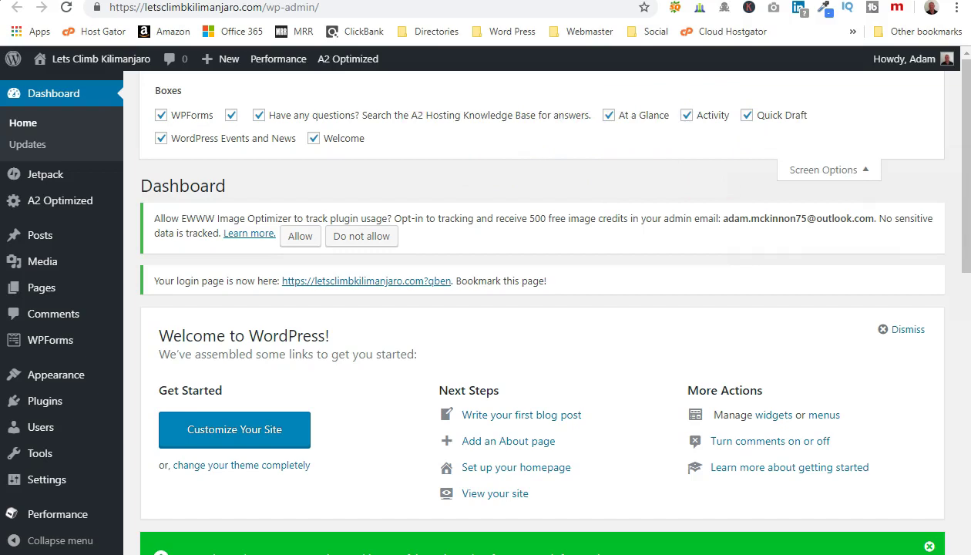
left_click(858, 173)
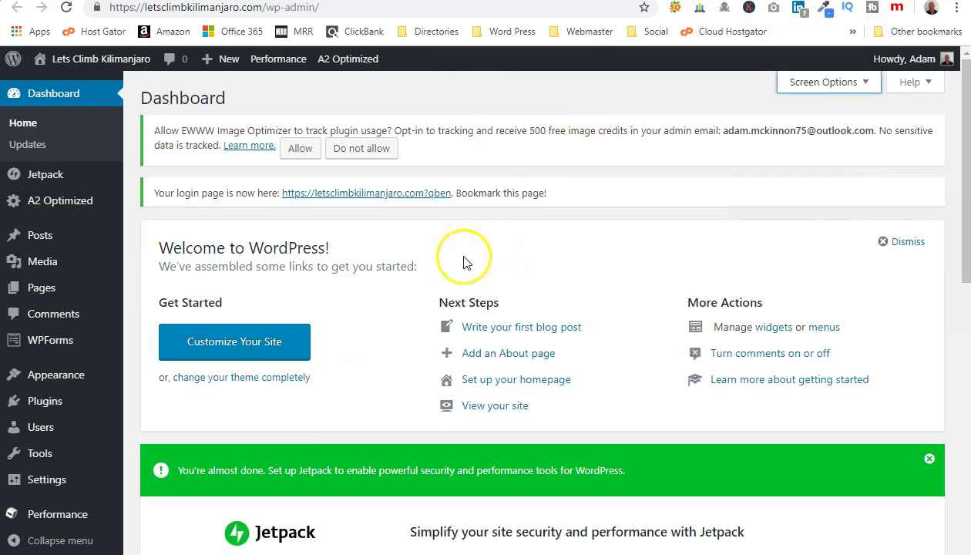
Look over the dashboard boxes from Jetpack and WPForms through A2 Optimized, Quick Draft and WordPress Events and News to At a Glance and Activity.
scroll(448, 242, "down", 2)
scroll(396, 234, "down", 3)
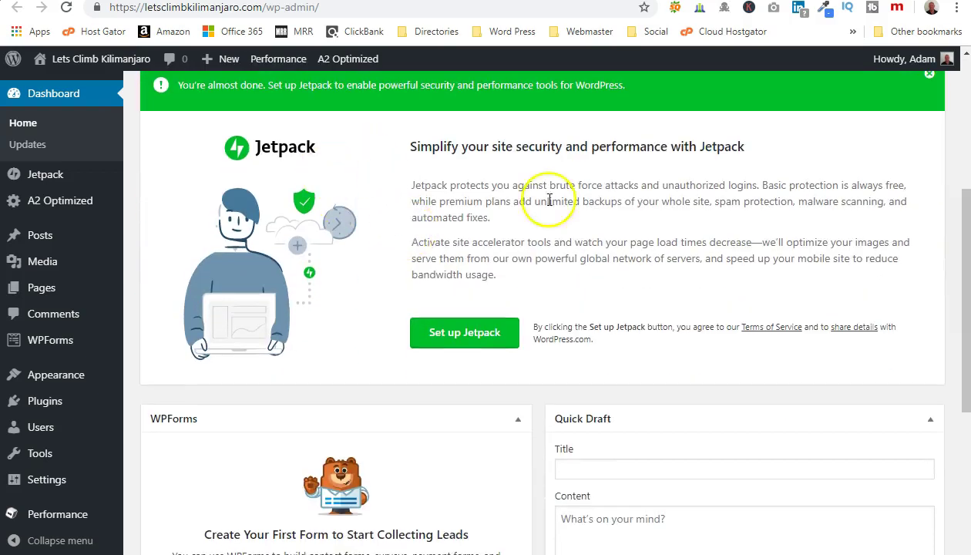
scroll(346, 233, "down", 2)
scroll(397, 228, "down", 1)
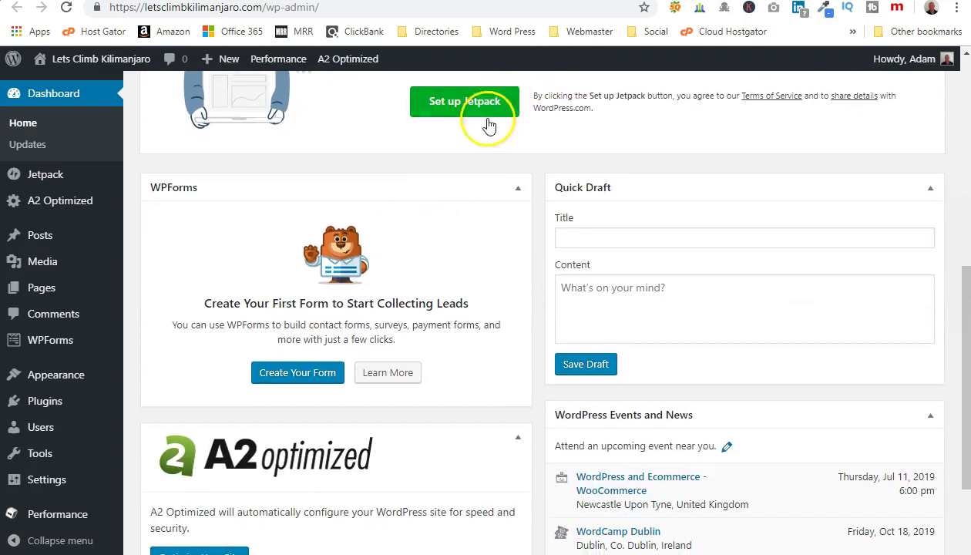
scroll(501, 176, "down", 2)
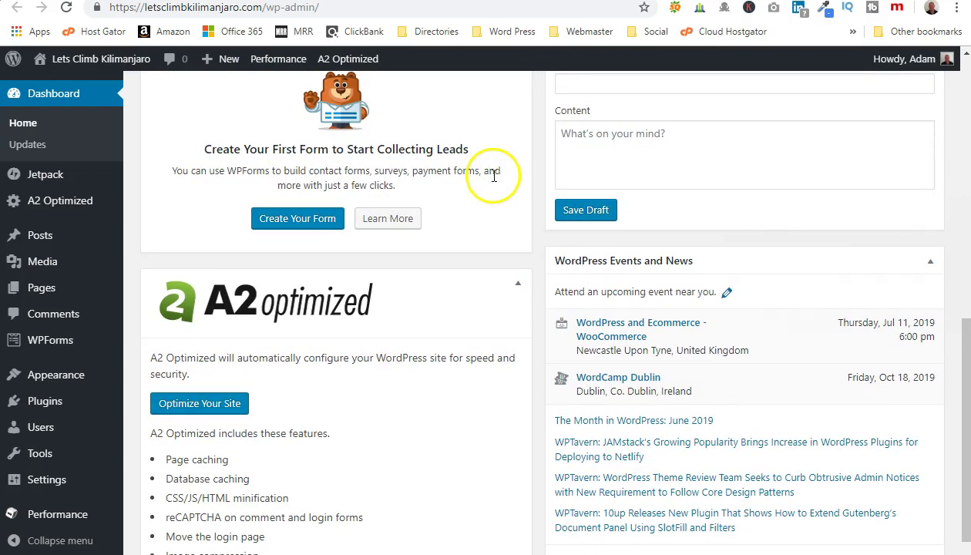
scroll(590, 168, "up", 1)
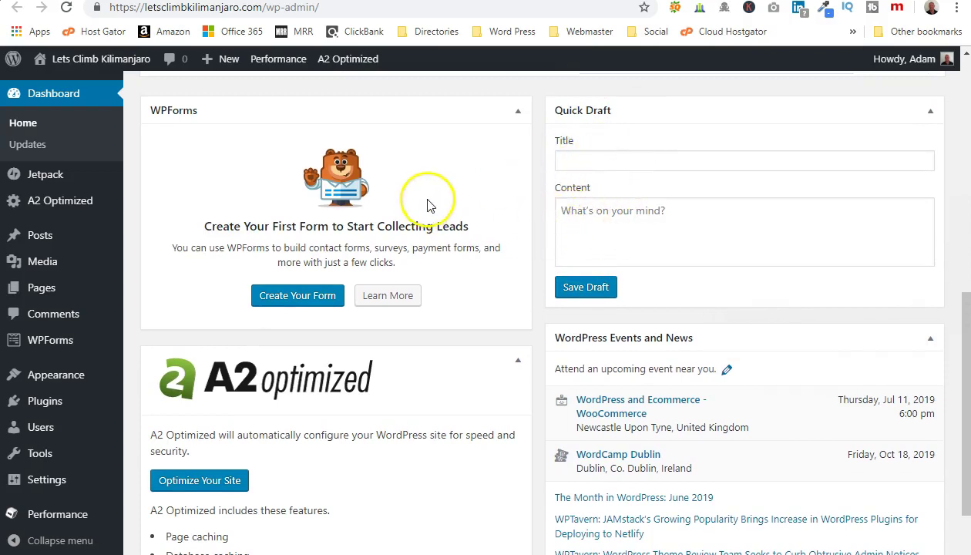
scroll(370, 197, "down", 2)
scroll(332, 181, "up", 2)
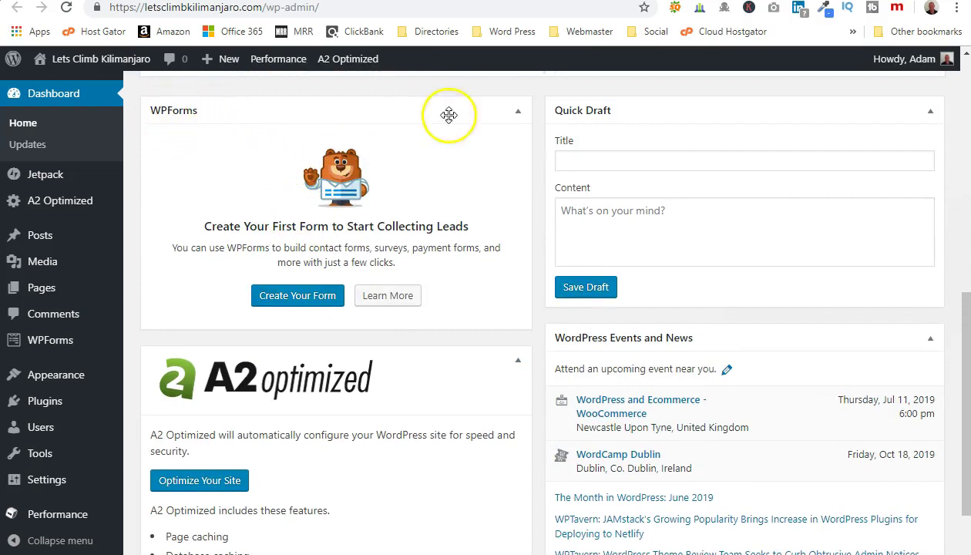
scroll(424, 189, "down", 2)
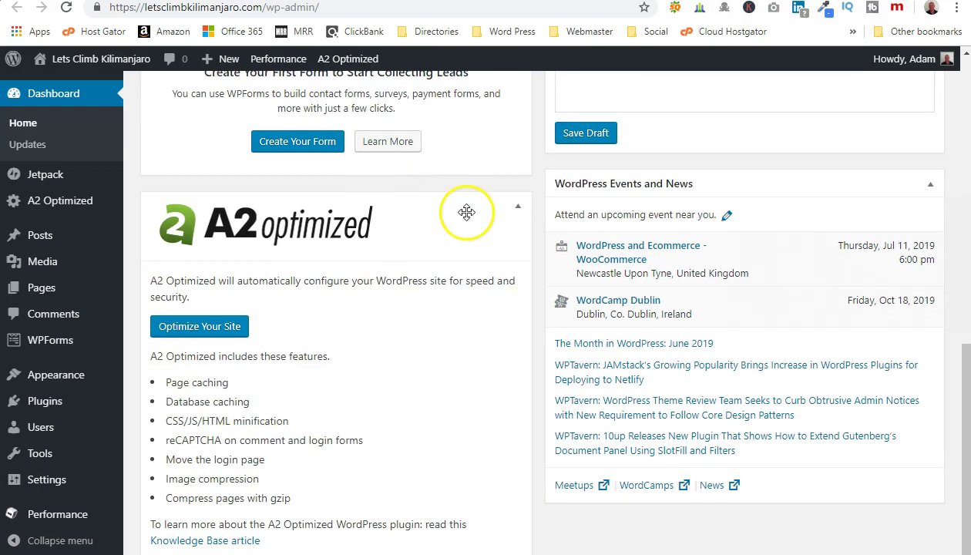
scroll(466, 212, "down", 1)
scroll(322, 198, "down", 1)
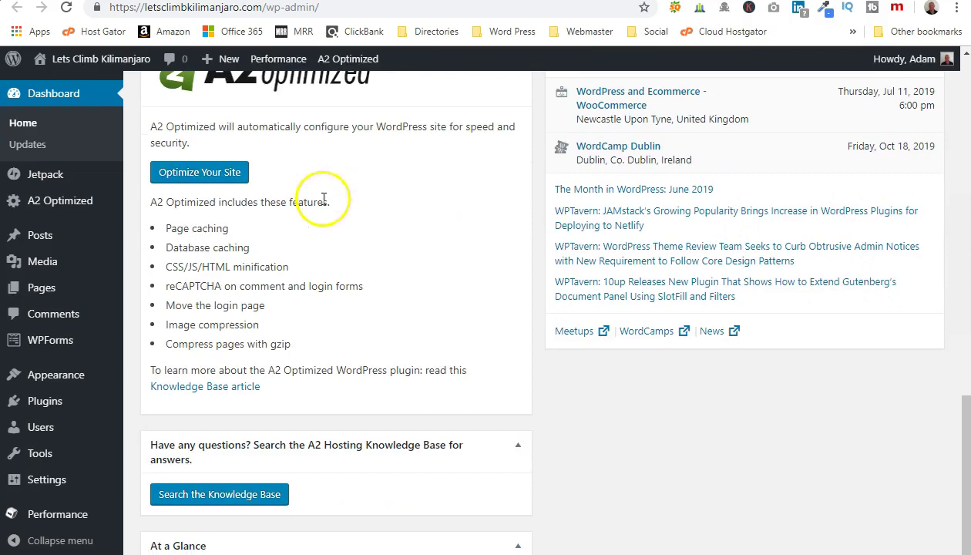
scroll(343, 301, "down", 2)
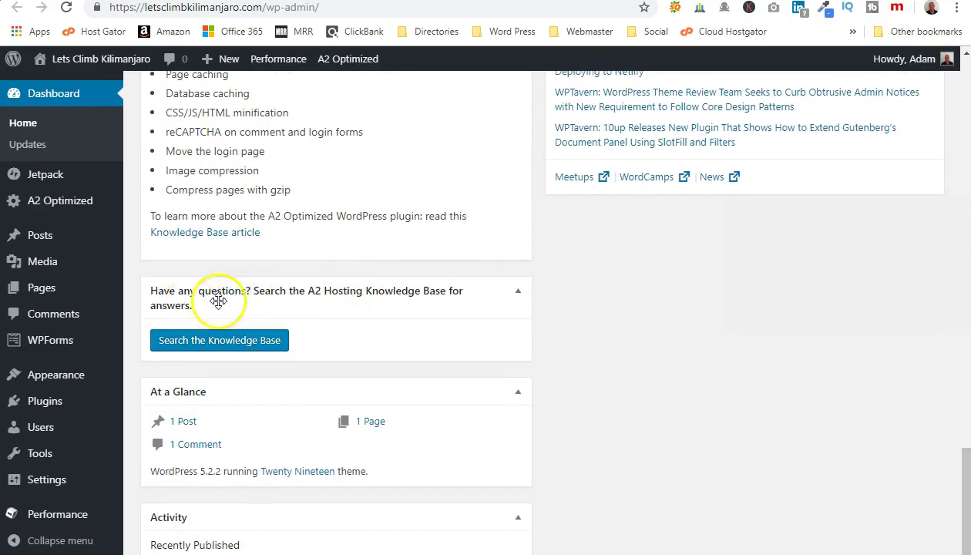
scroll(346, 292, "down", 1)
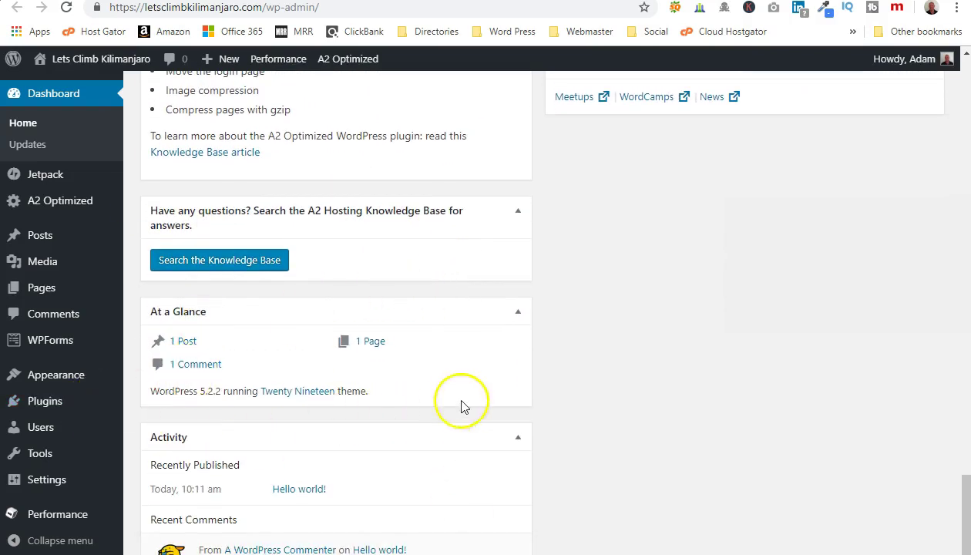
scroll(440, 312, "up", 6)
scroll(444, 312, "up", 10)
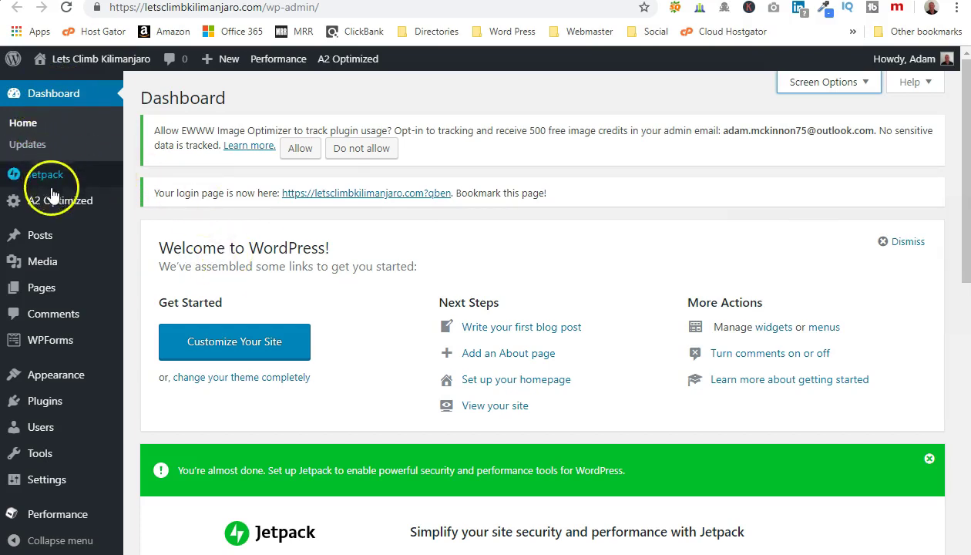
Examine the options offered under the WordPress admin sections Posts, Media, Pages, Appearance, Plugins, Users, Tools, Settings and Performance.
mouse_move(42, 233)
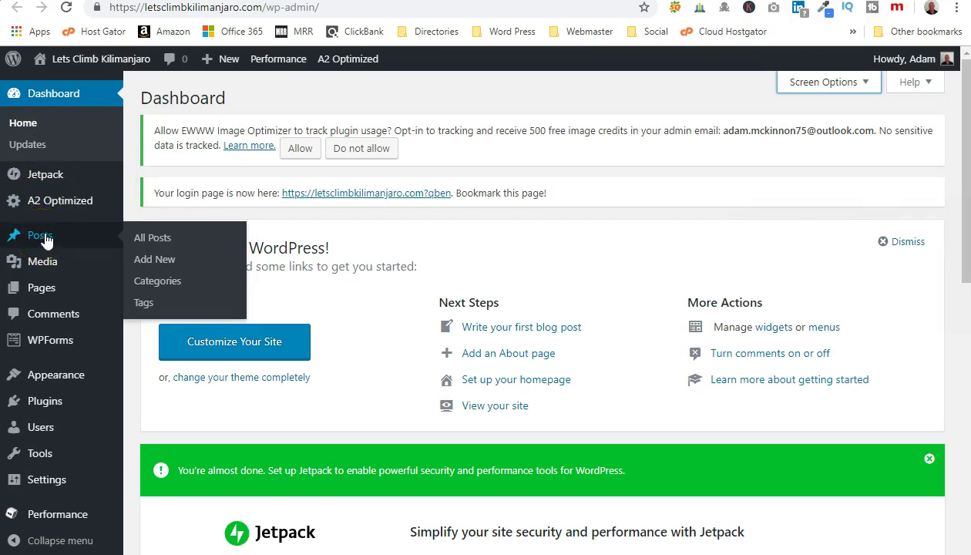
left_click(52, 264)
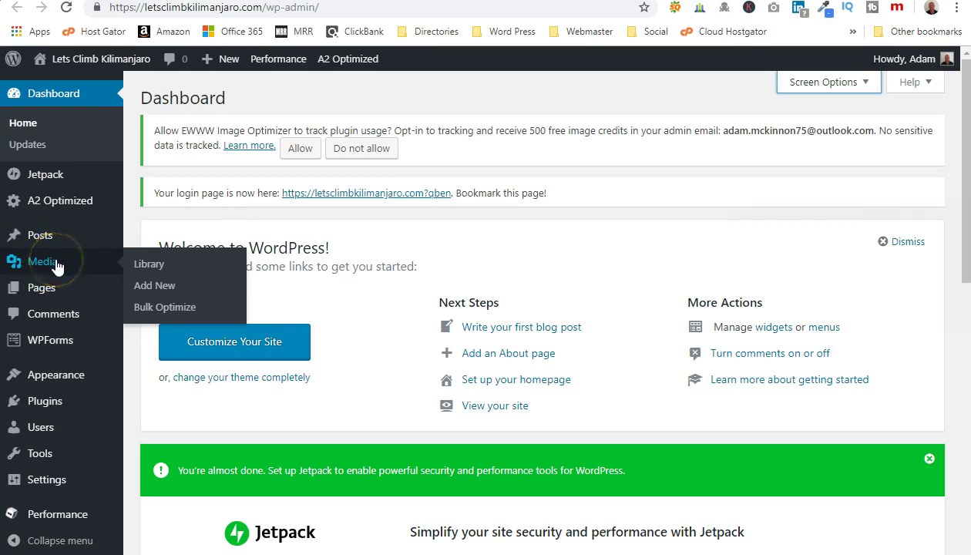
mouse_move(44, 291)
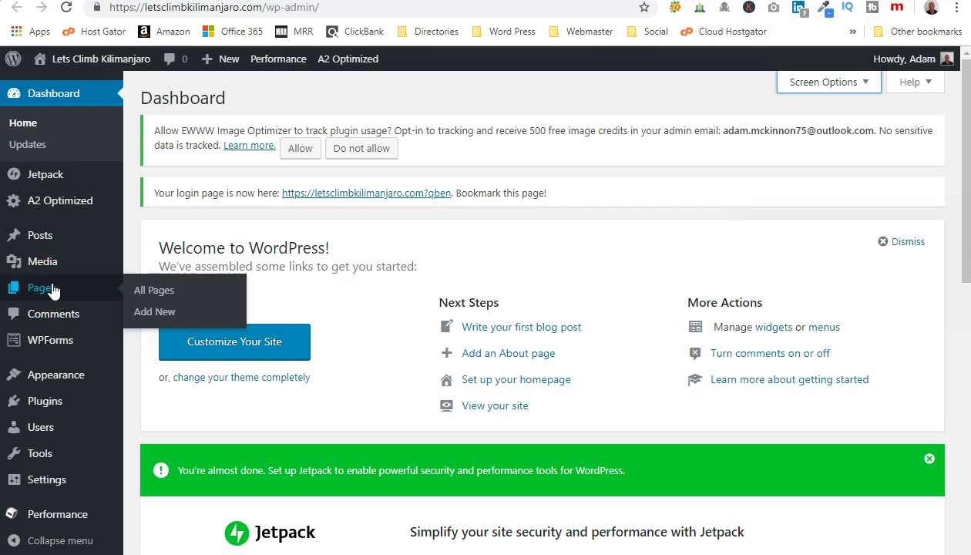
left_click(50, 292)
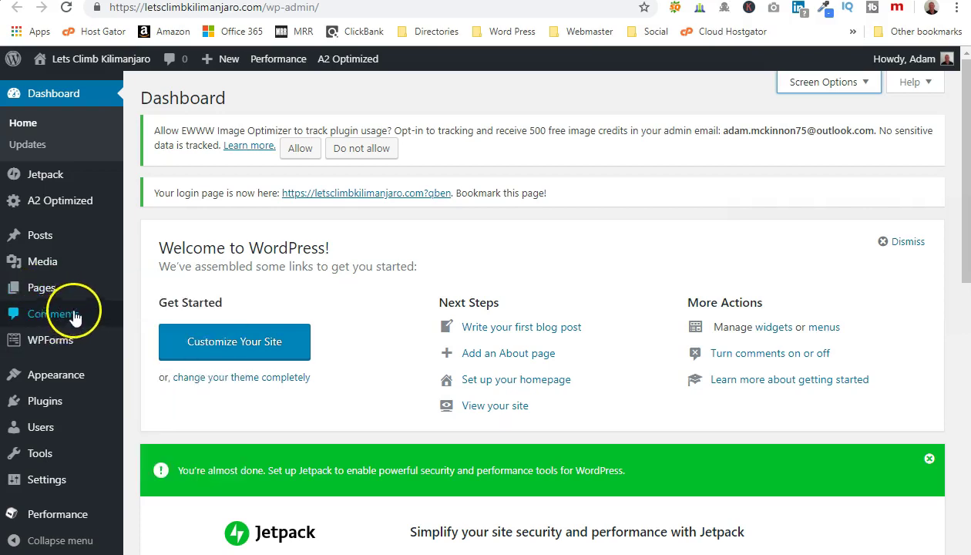
scroll(23, 383, "down", 1)
mouse_move(23, 383)
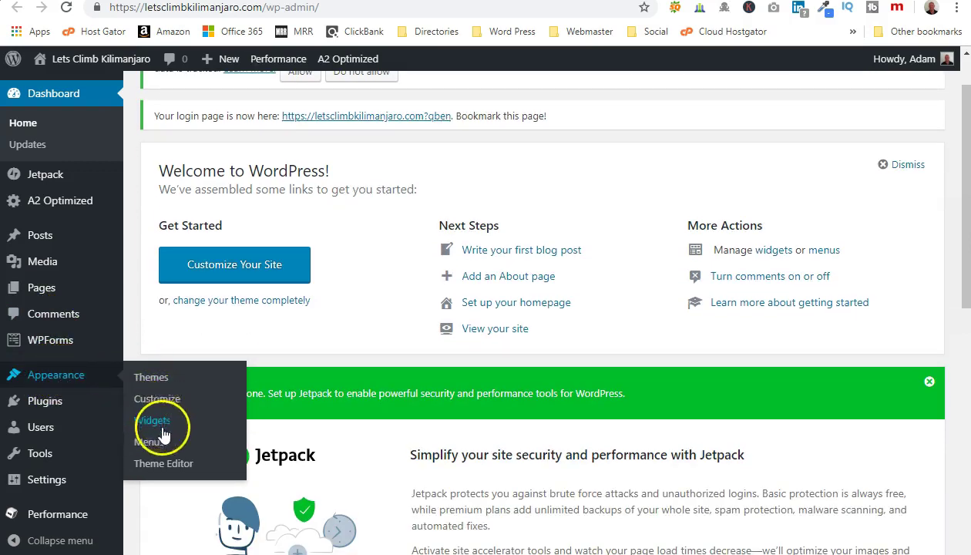
mouse_move(55, 407)
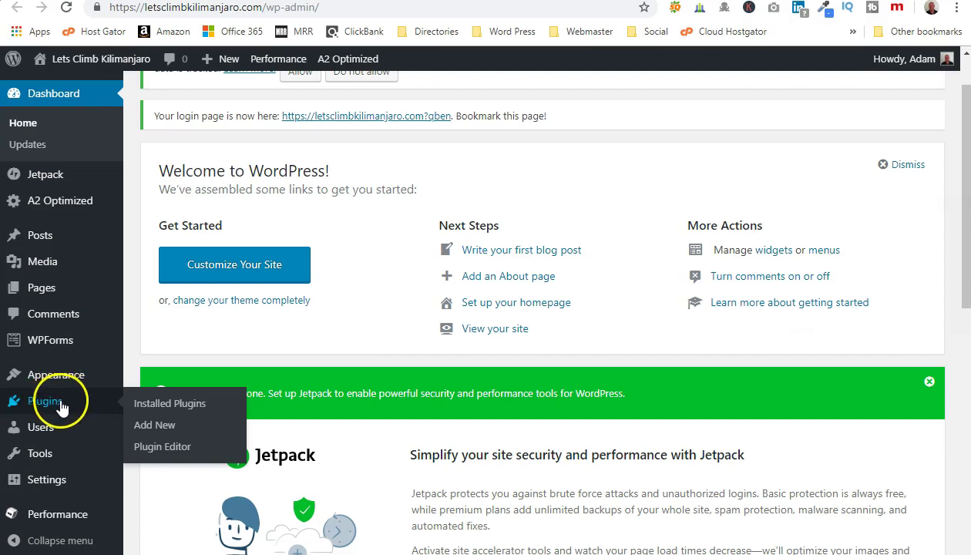
mouse_move(44, 431)
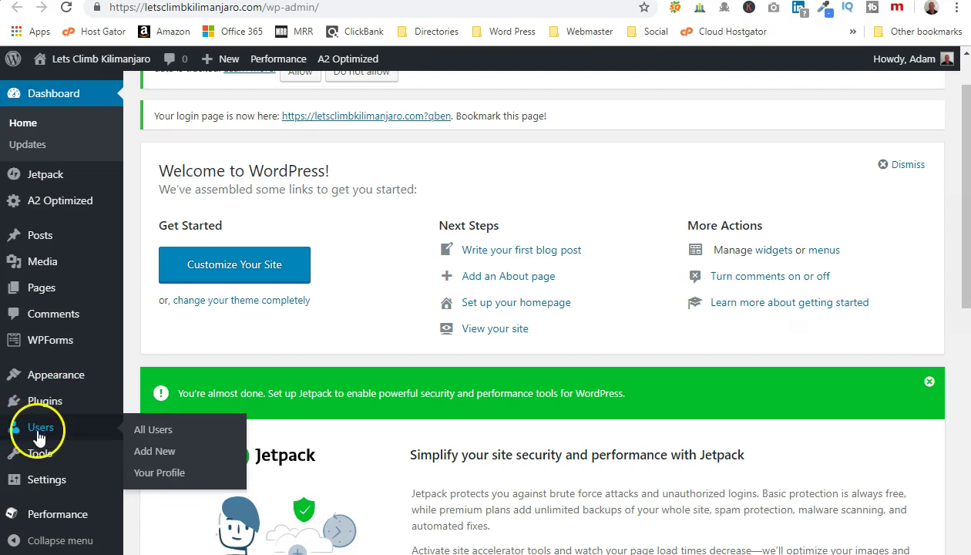
mouse_move(48, 451)
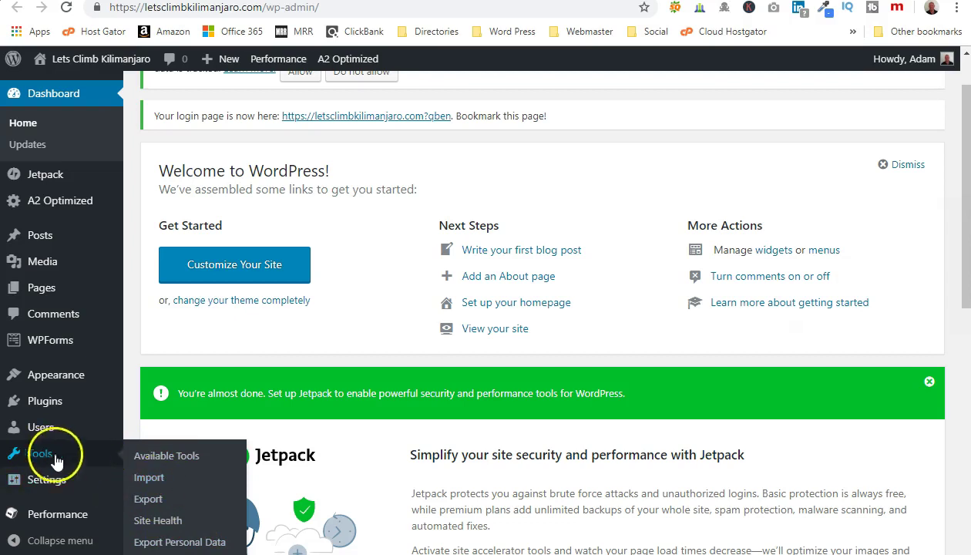
mouse_move(49, 481)
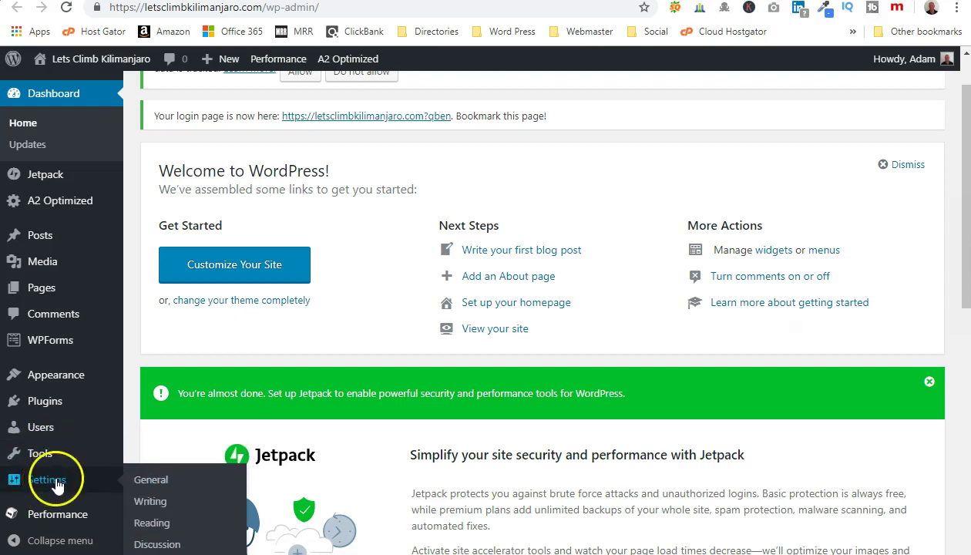
scroll(54, 462, "down", 3)
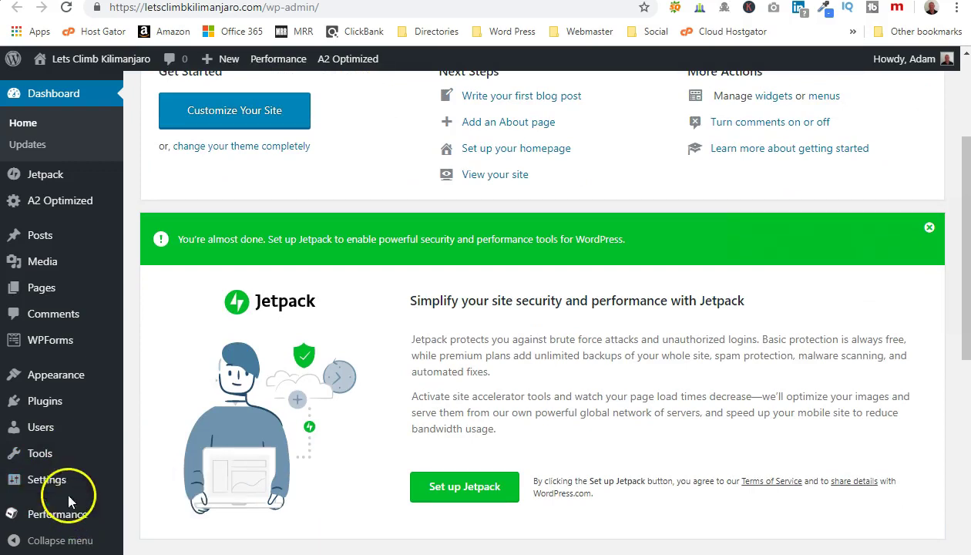
mouse_move(62, 515)
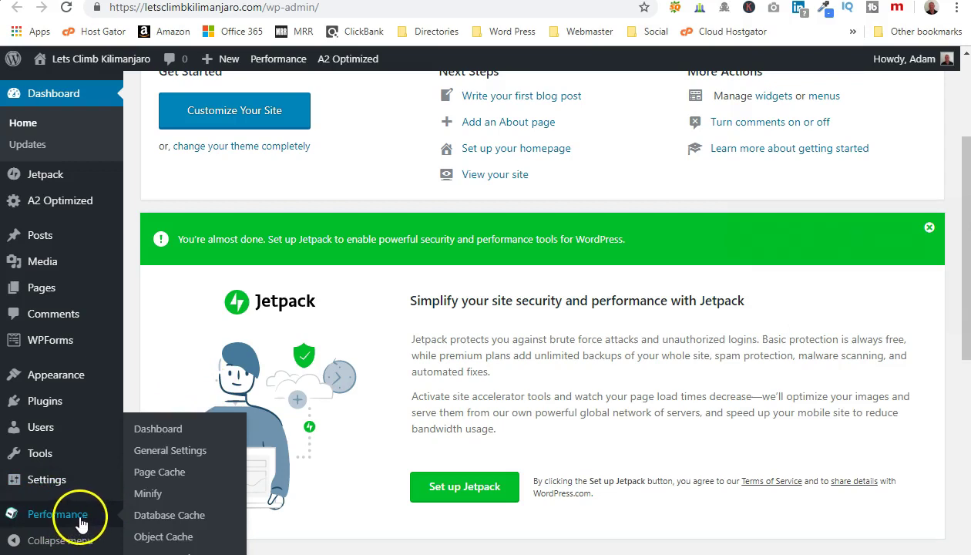
scroll(115, 353, "up", 3)
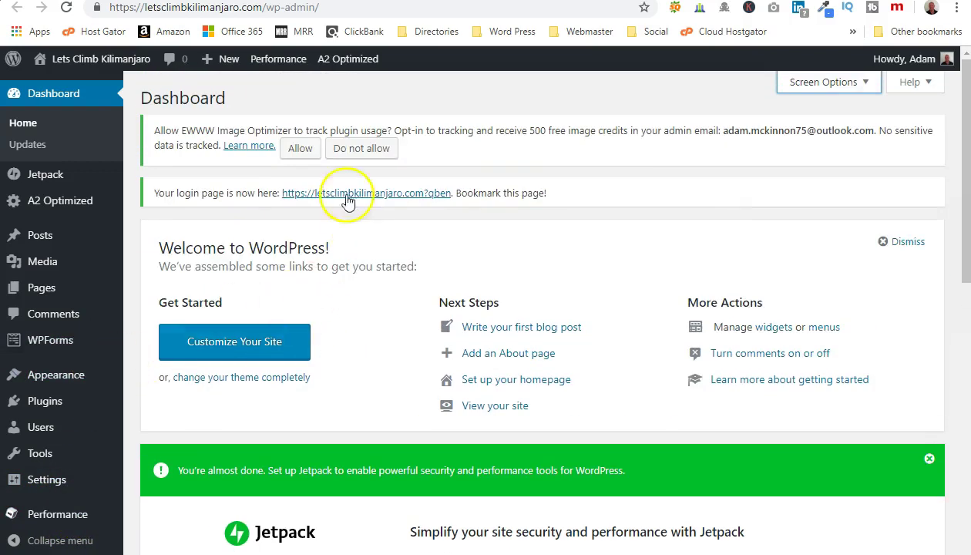